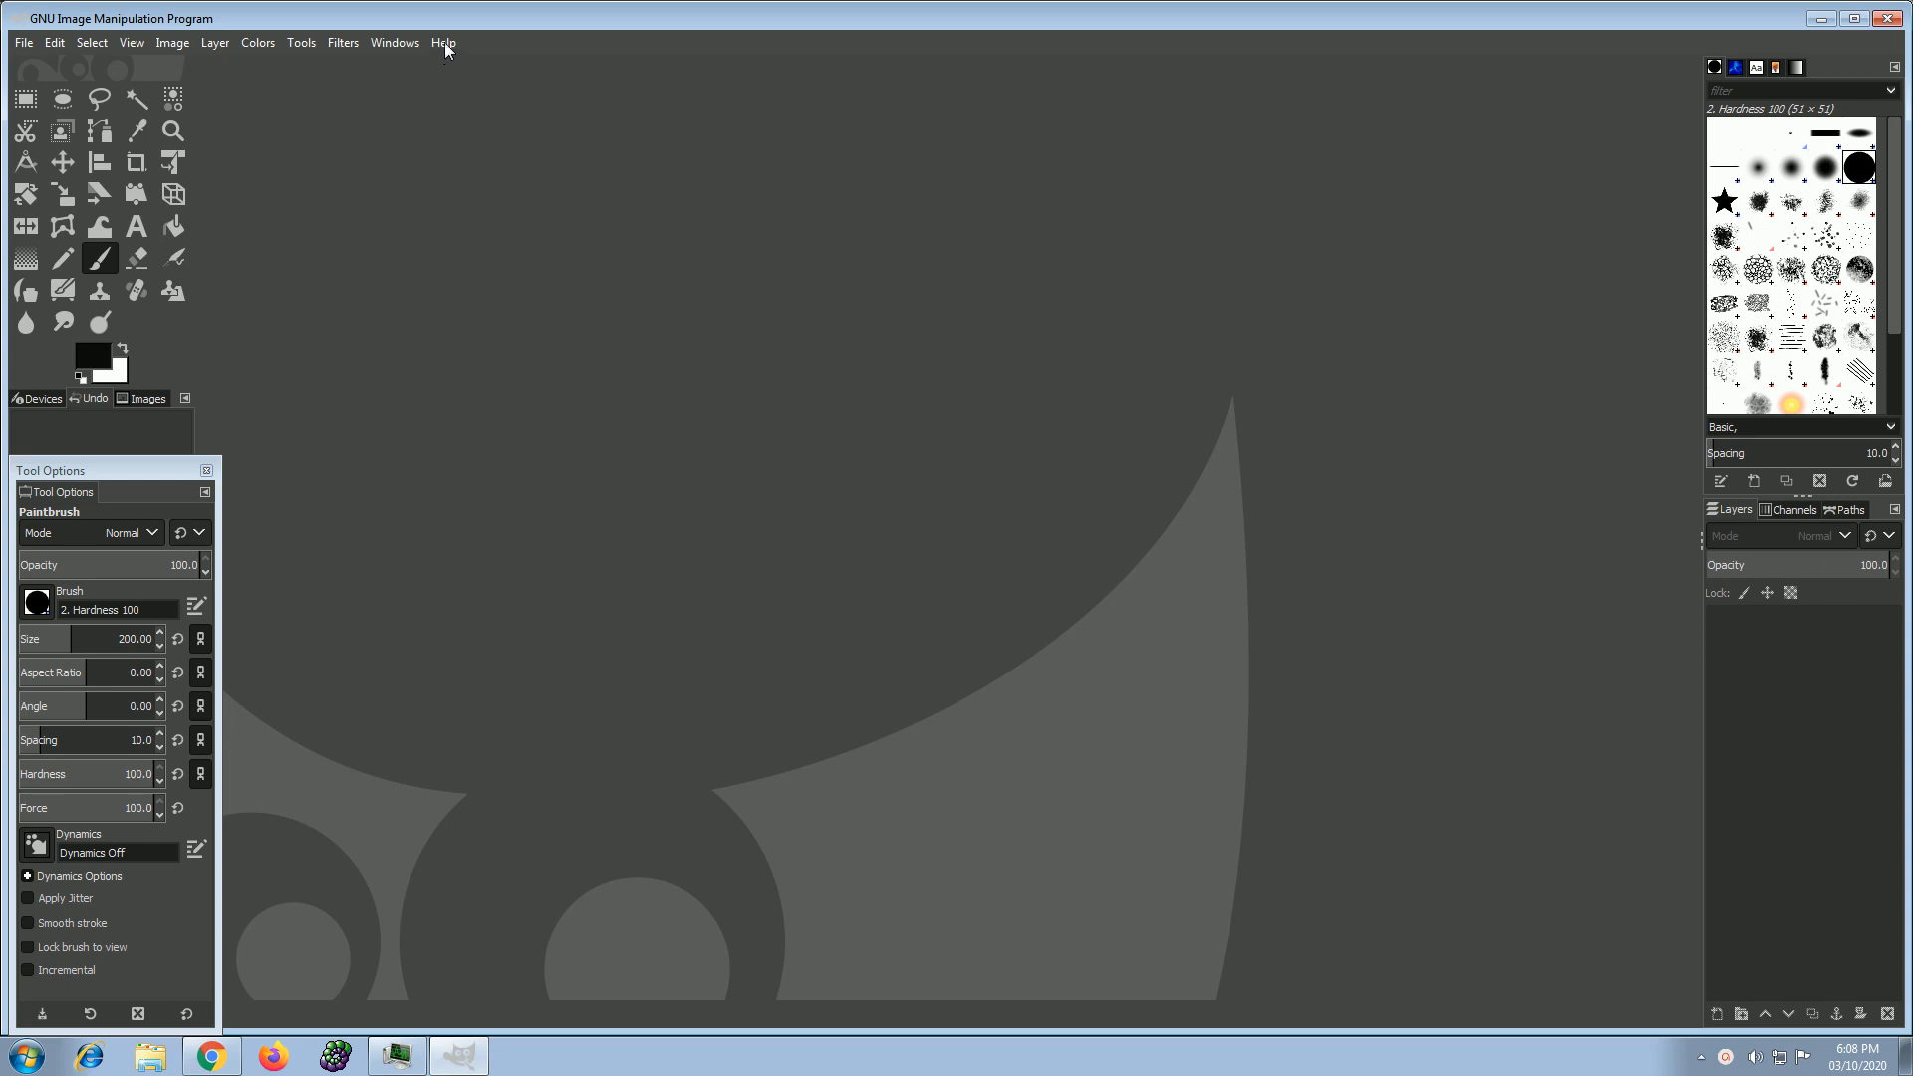
View the program's version information and close it again.
click(446, 43)
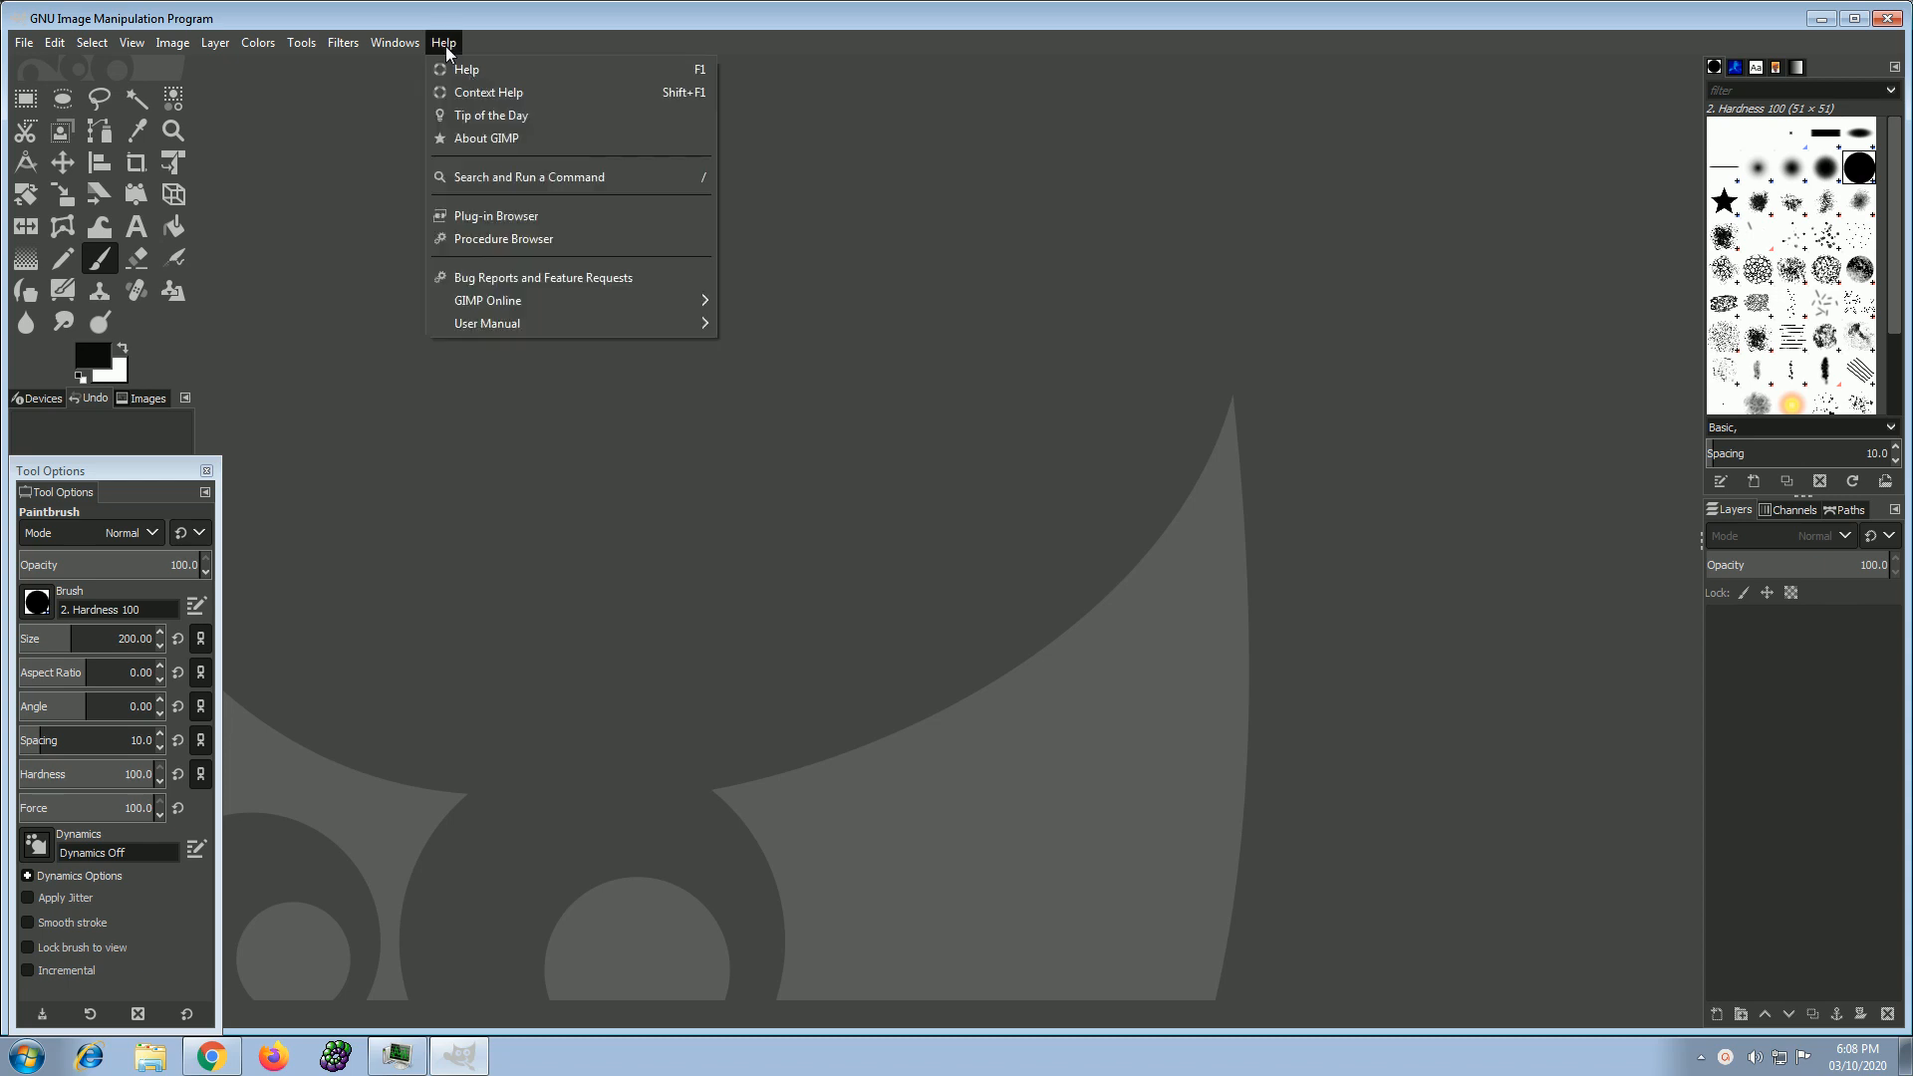
click(500, 140)
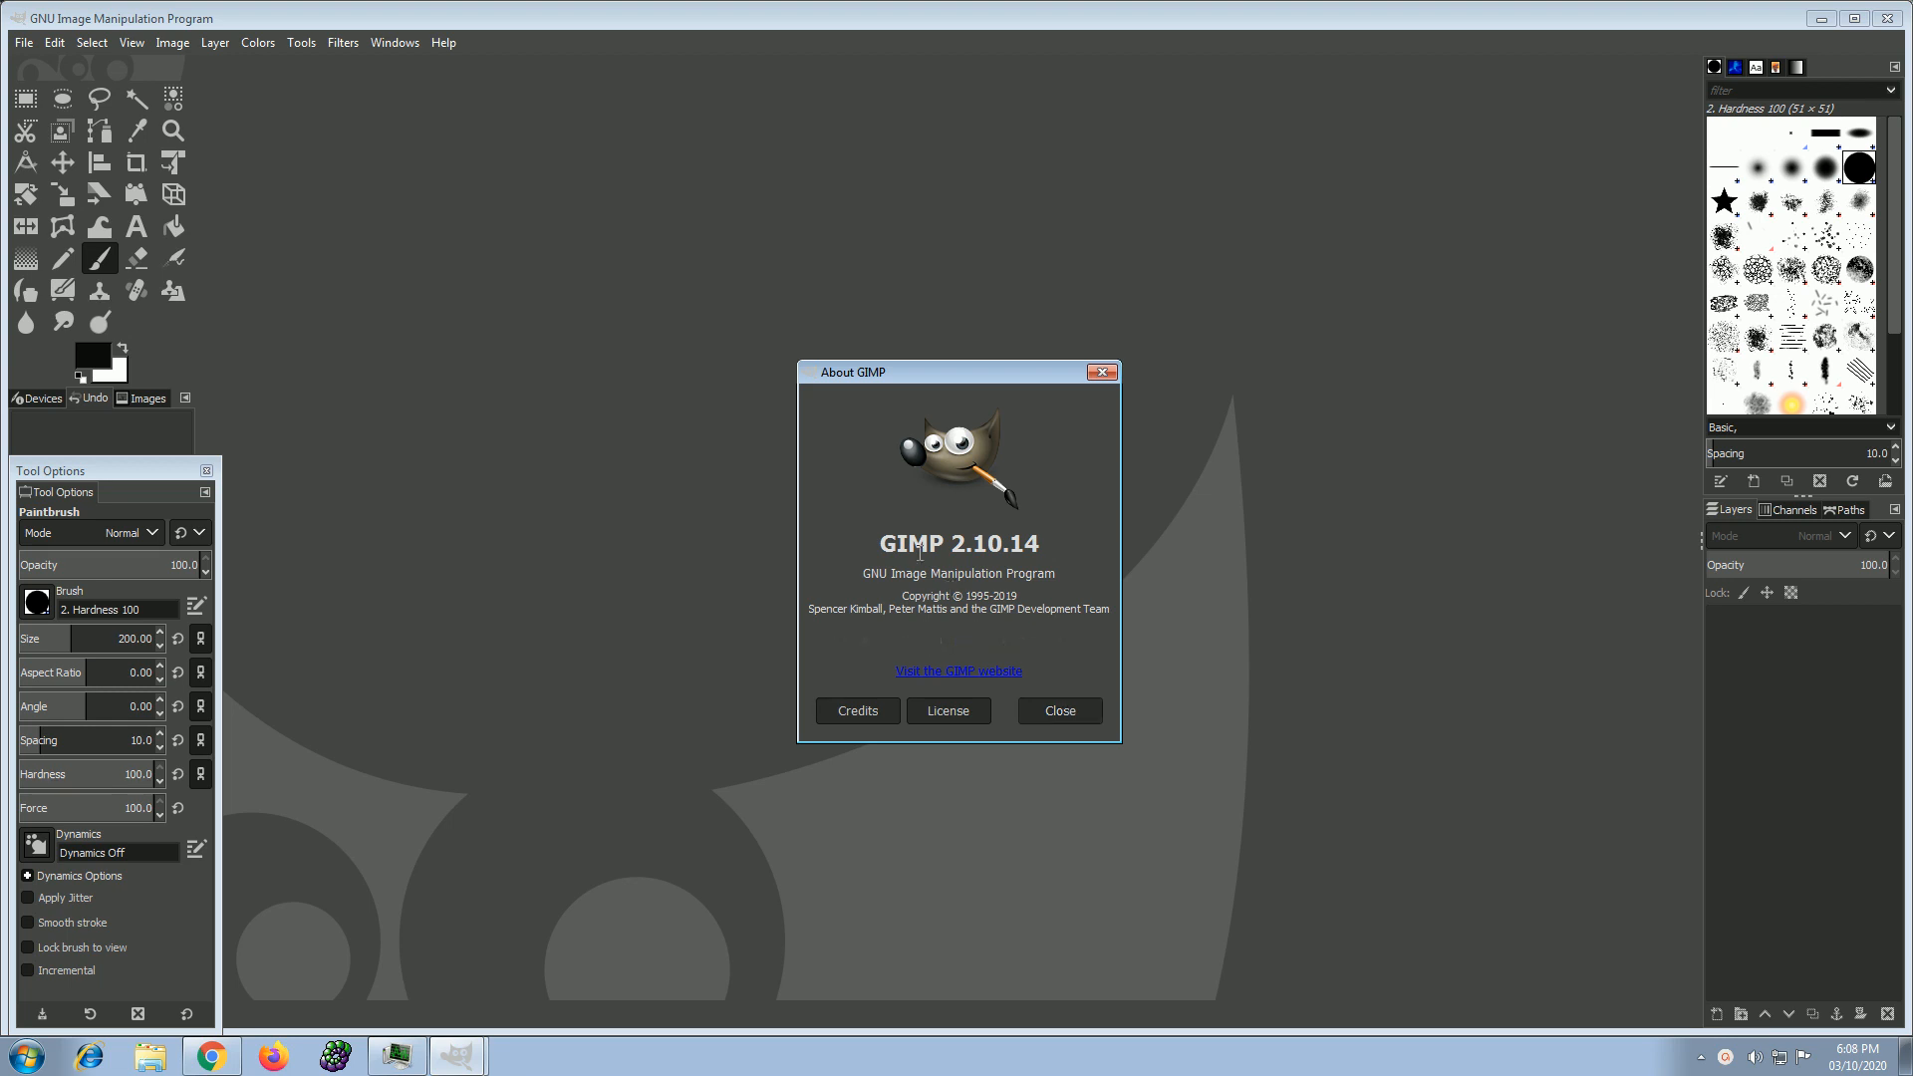
click(1084, 713)
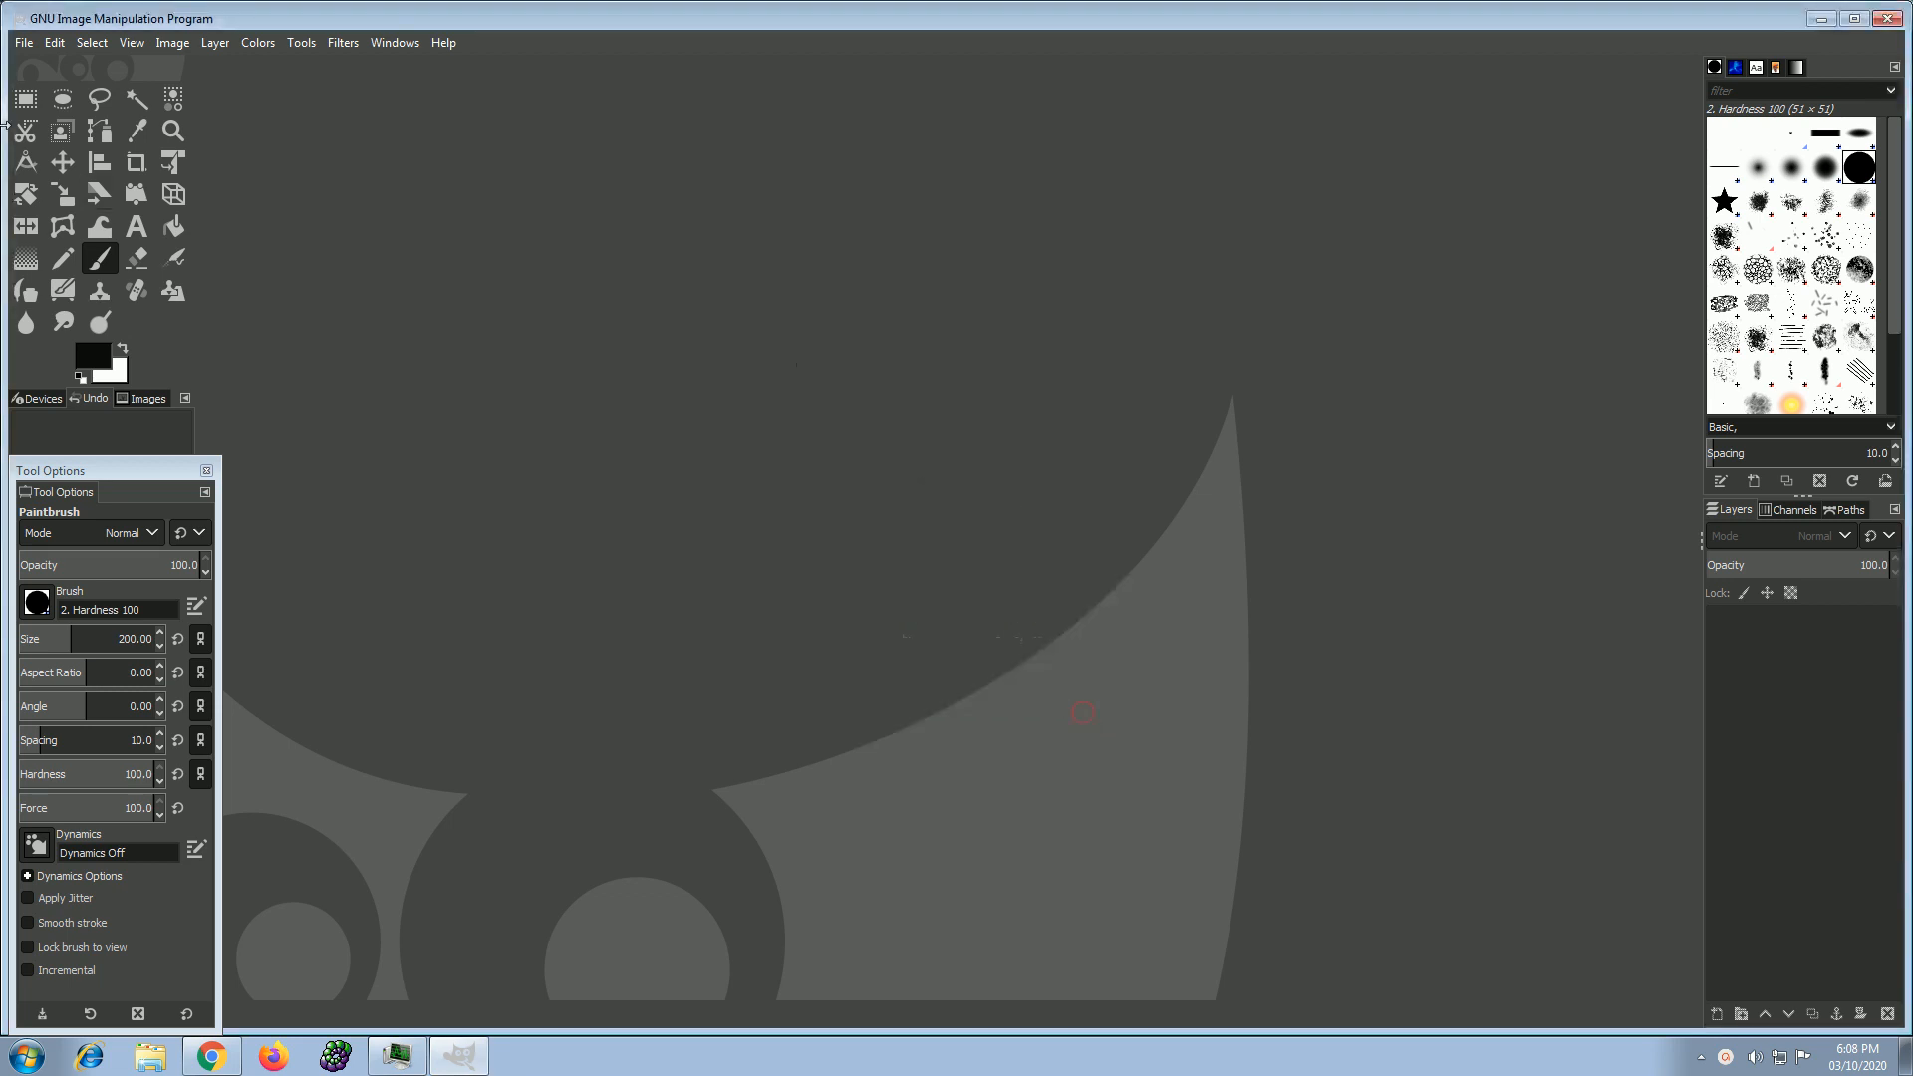
Open the image IMG_5127.JPG from the Desktop folder.
click(26, 45)
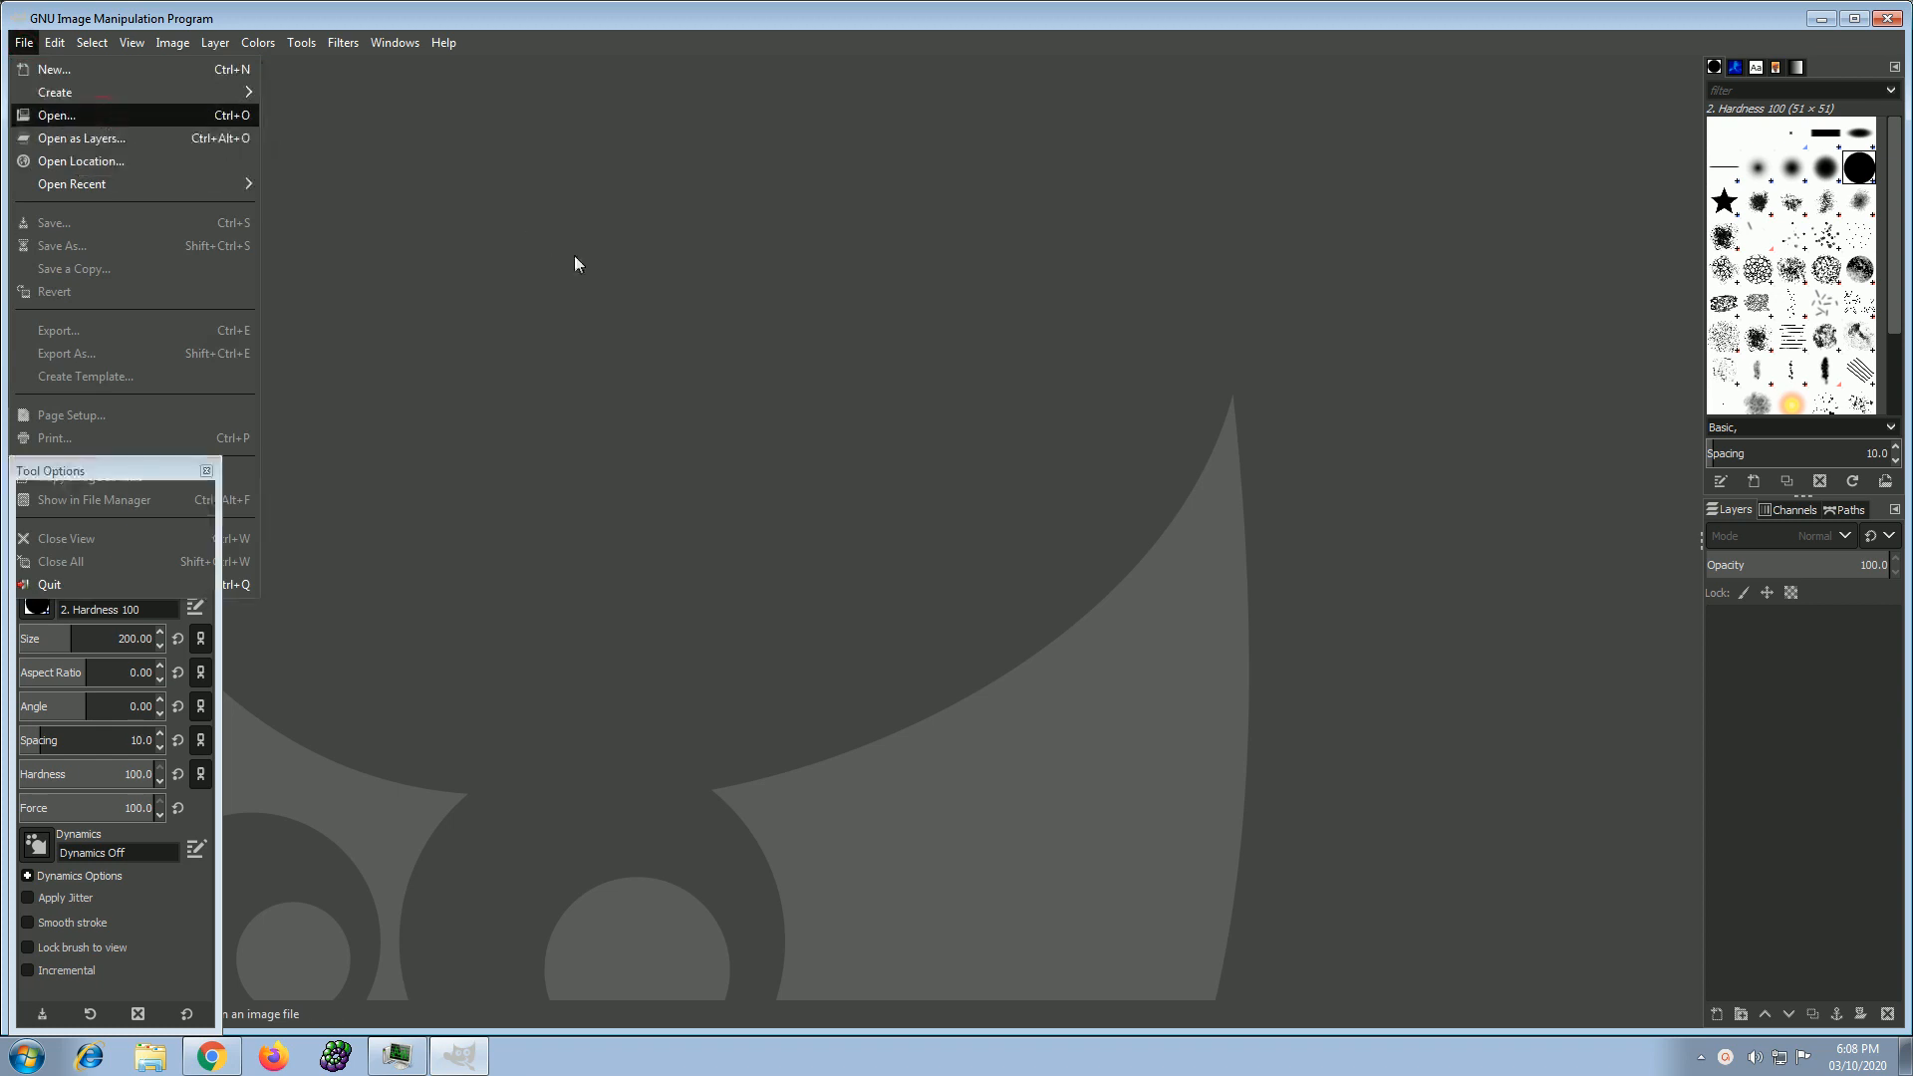
key(Return)
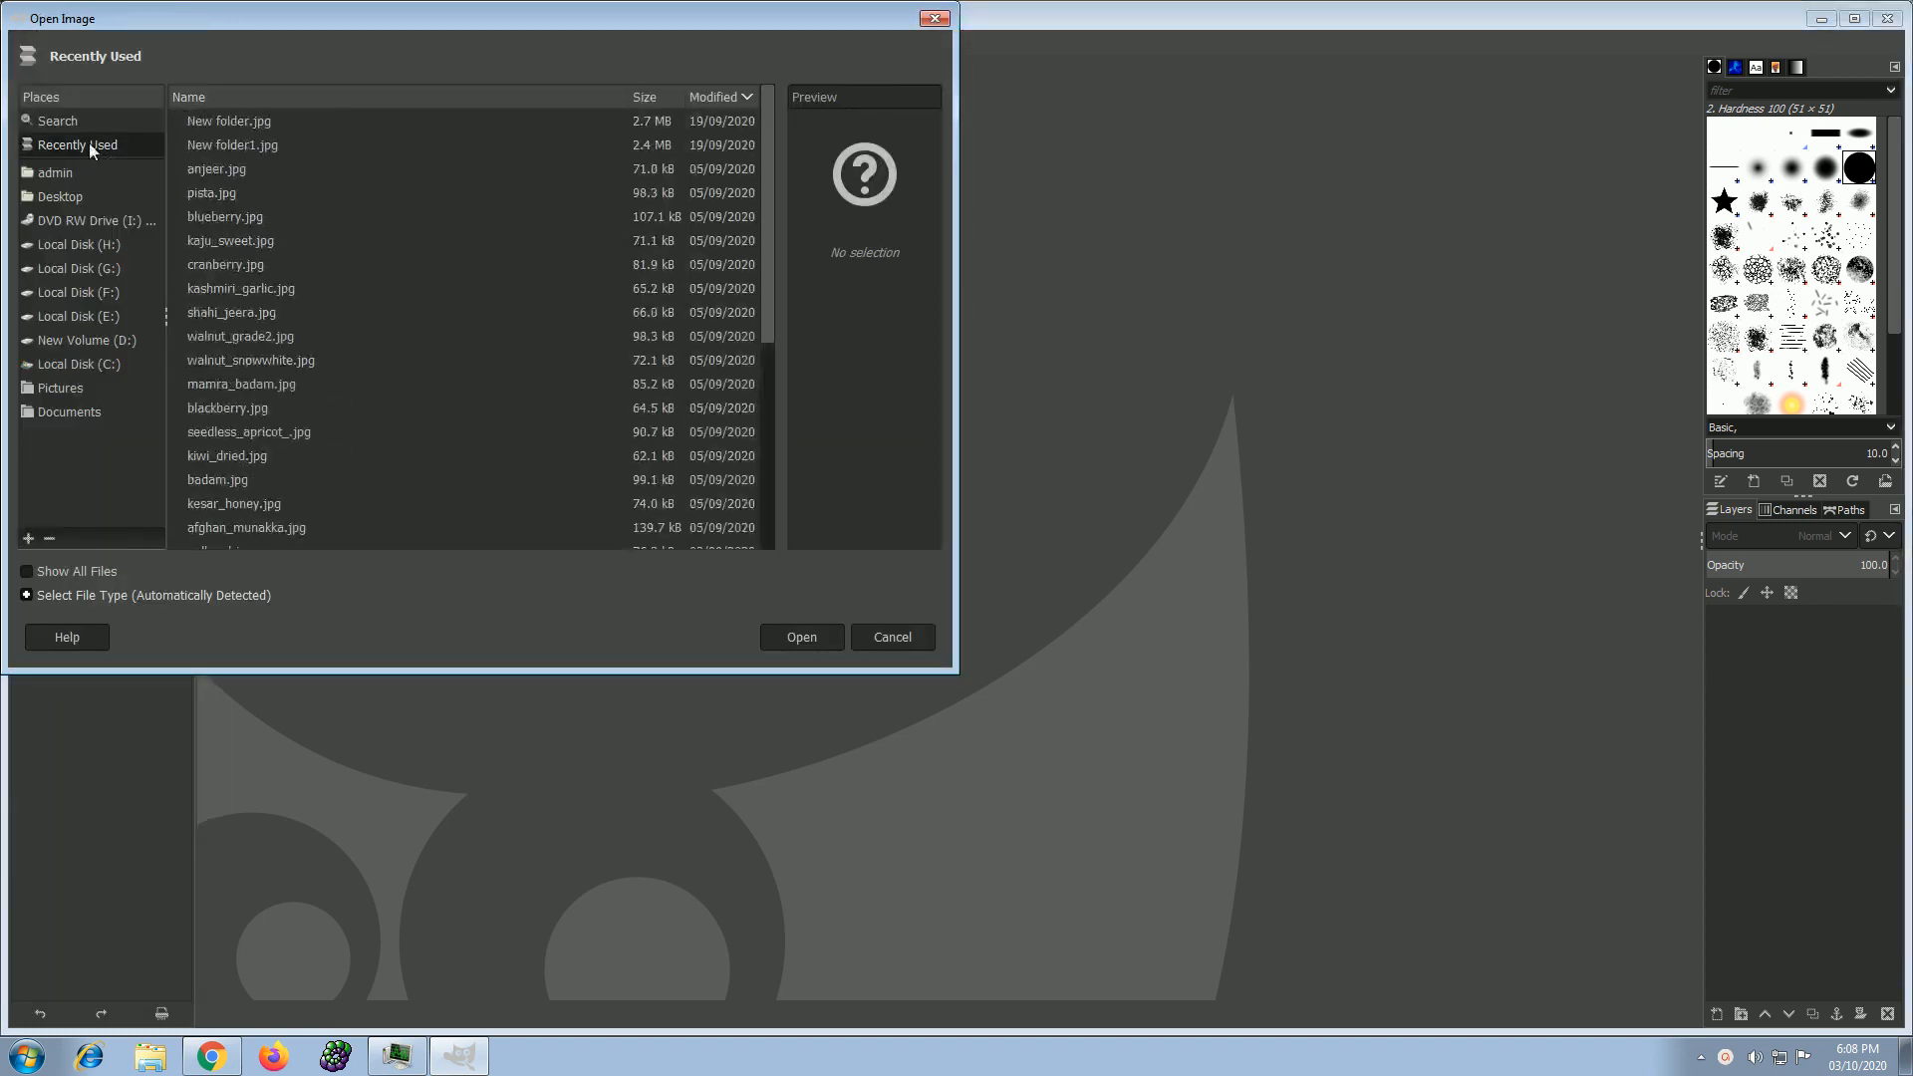
click(62, 197)
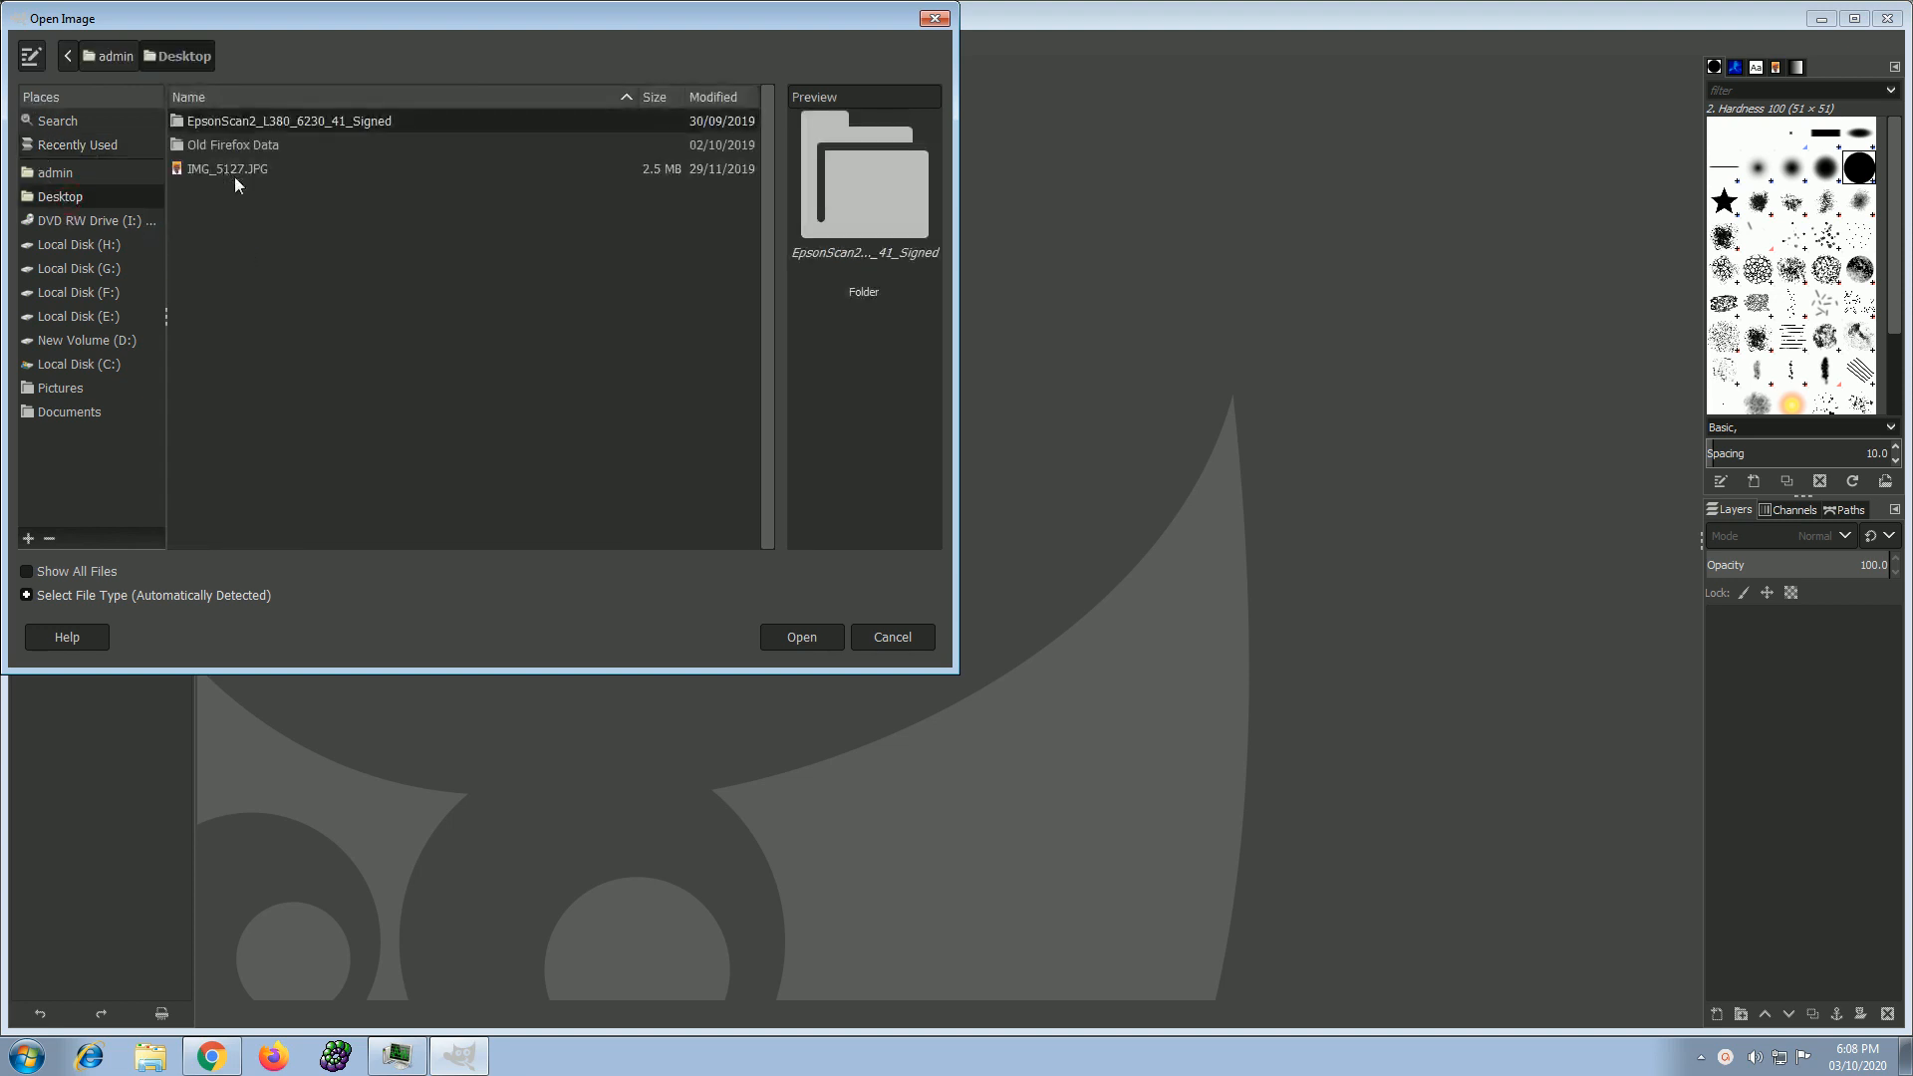
double_click(238, 168)
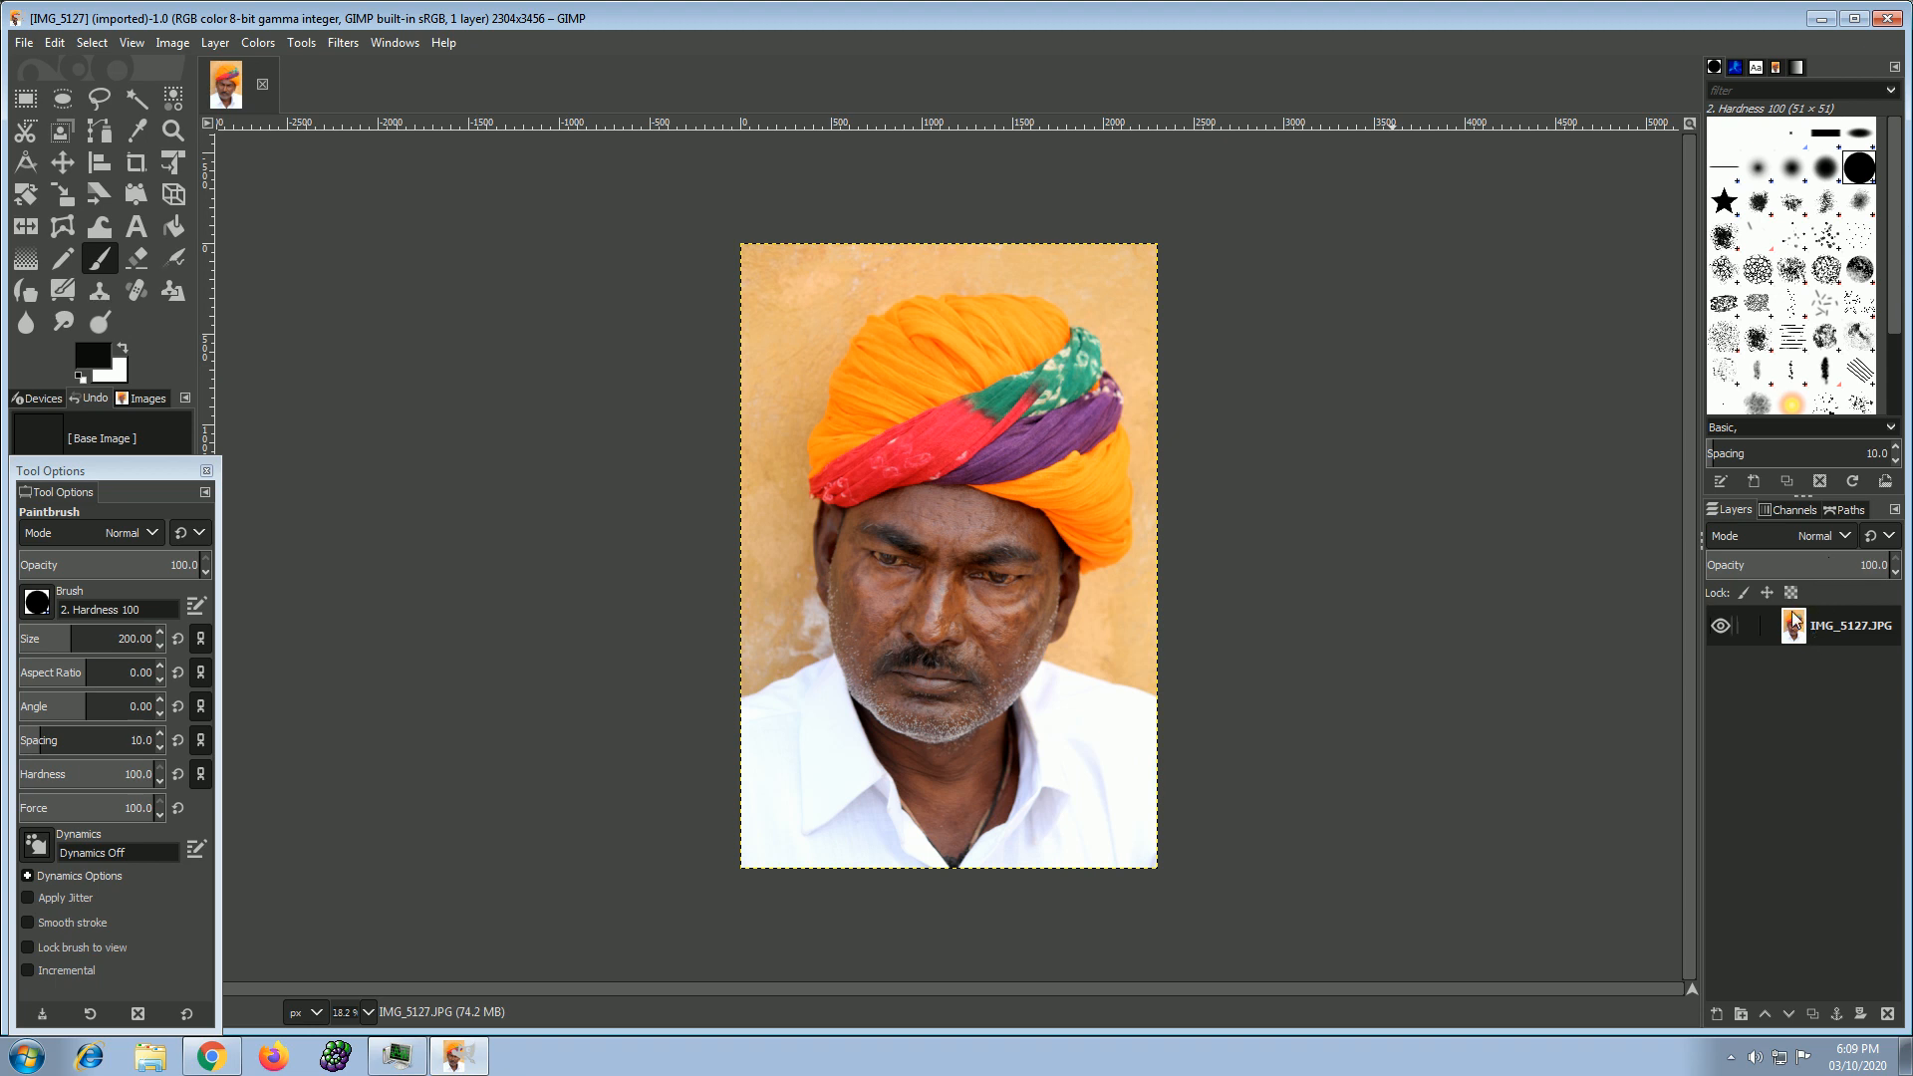
Duplicate the portrait image and convert the duplicate to grayscale mode.
click(172, 43)
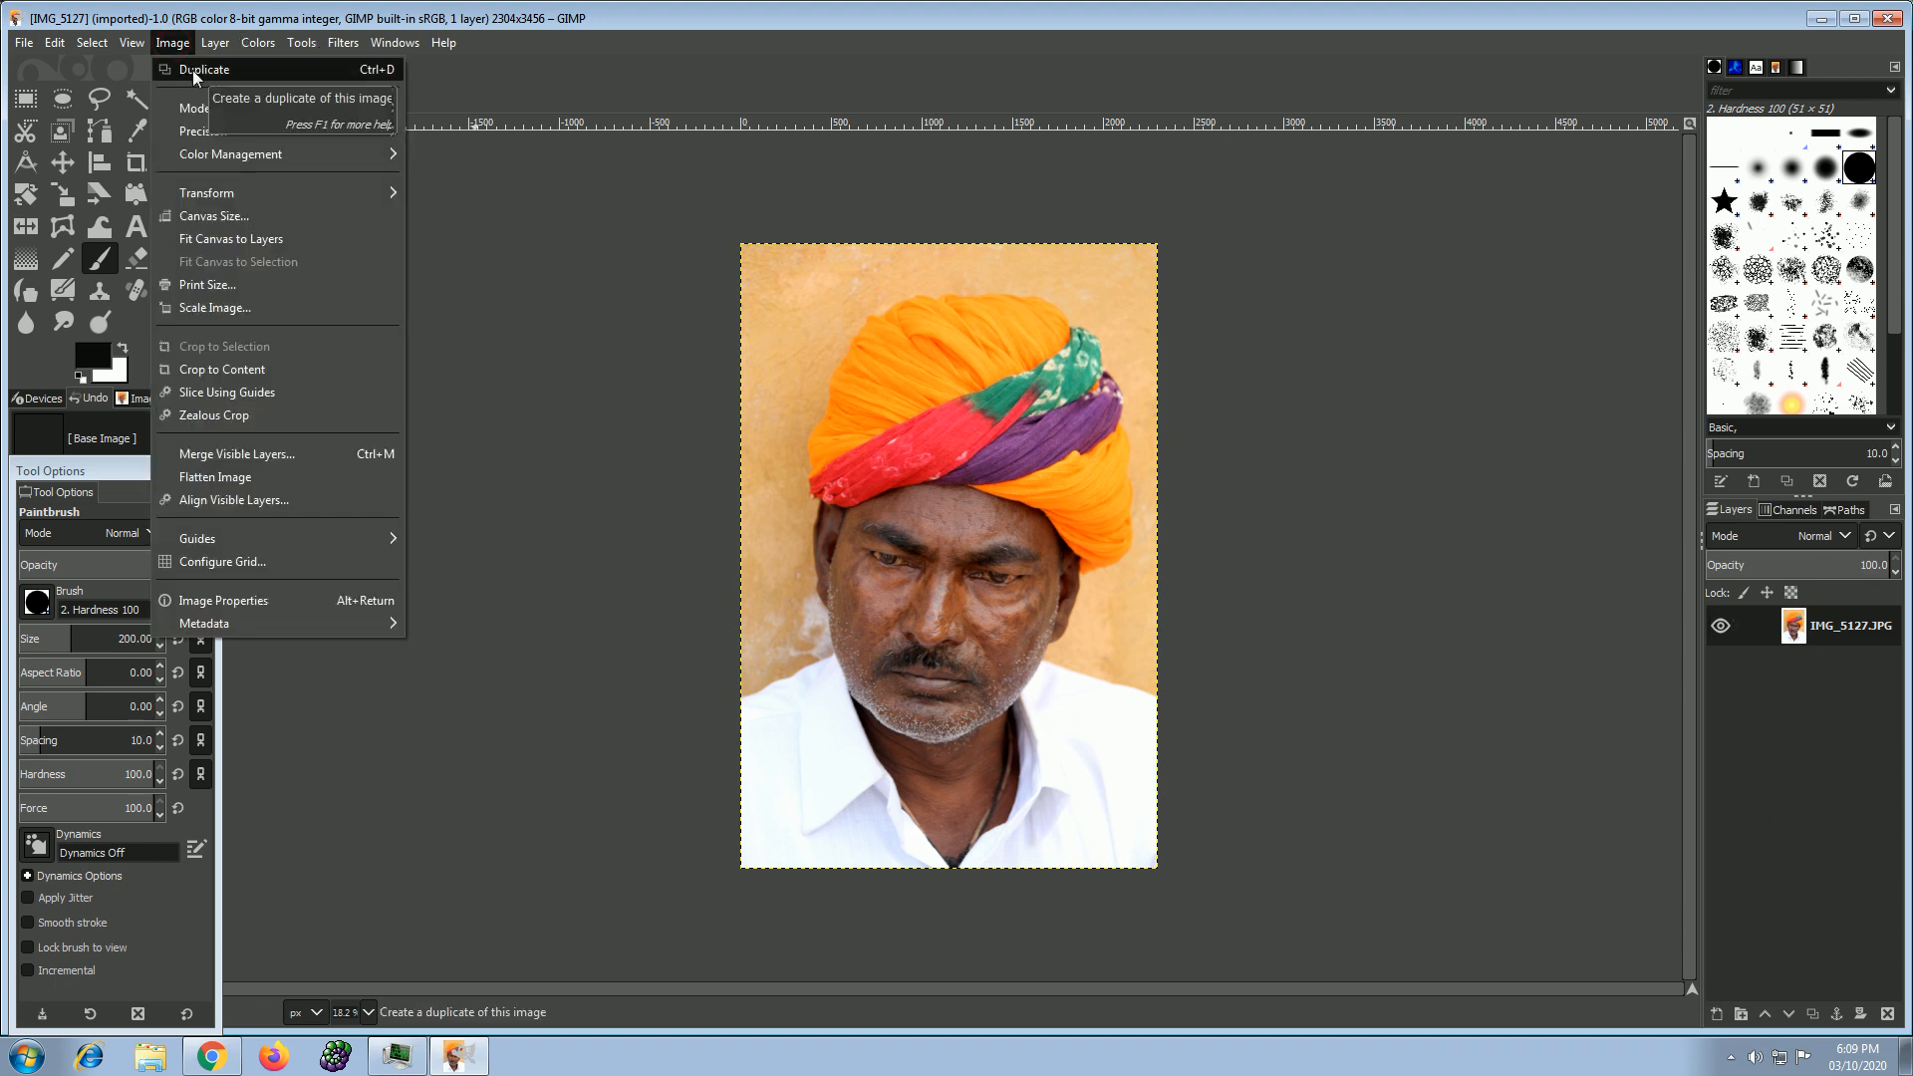
click(193, 70)
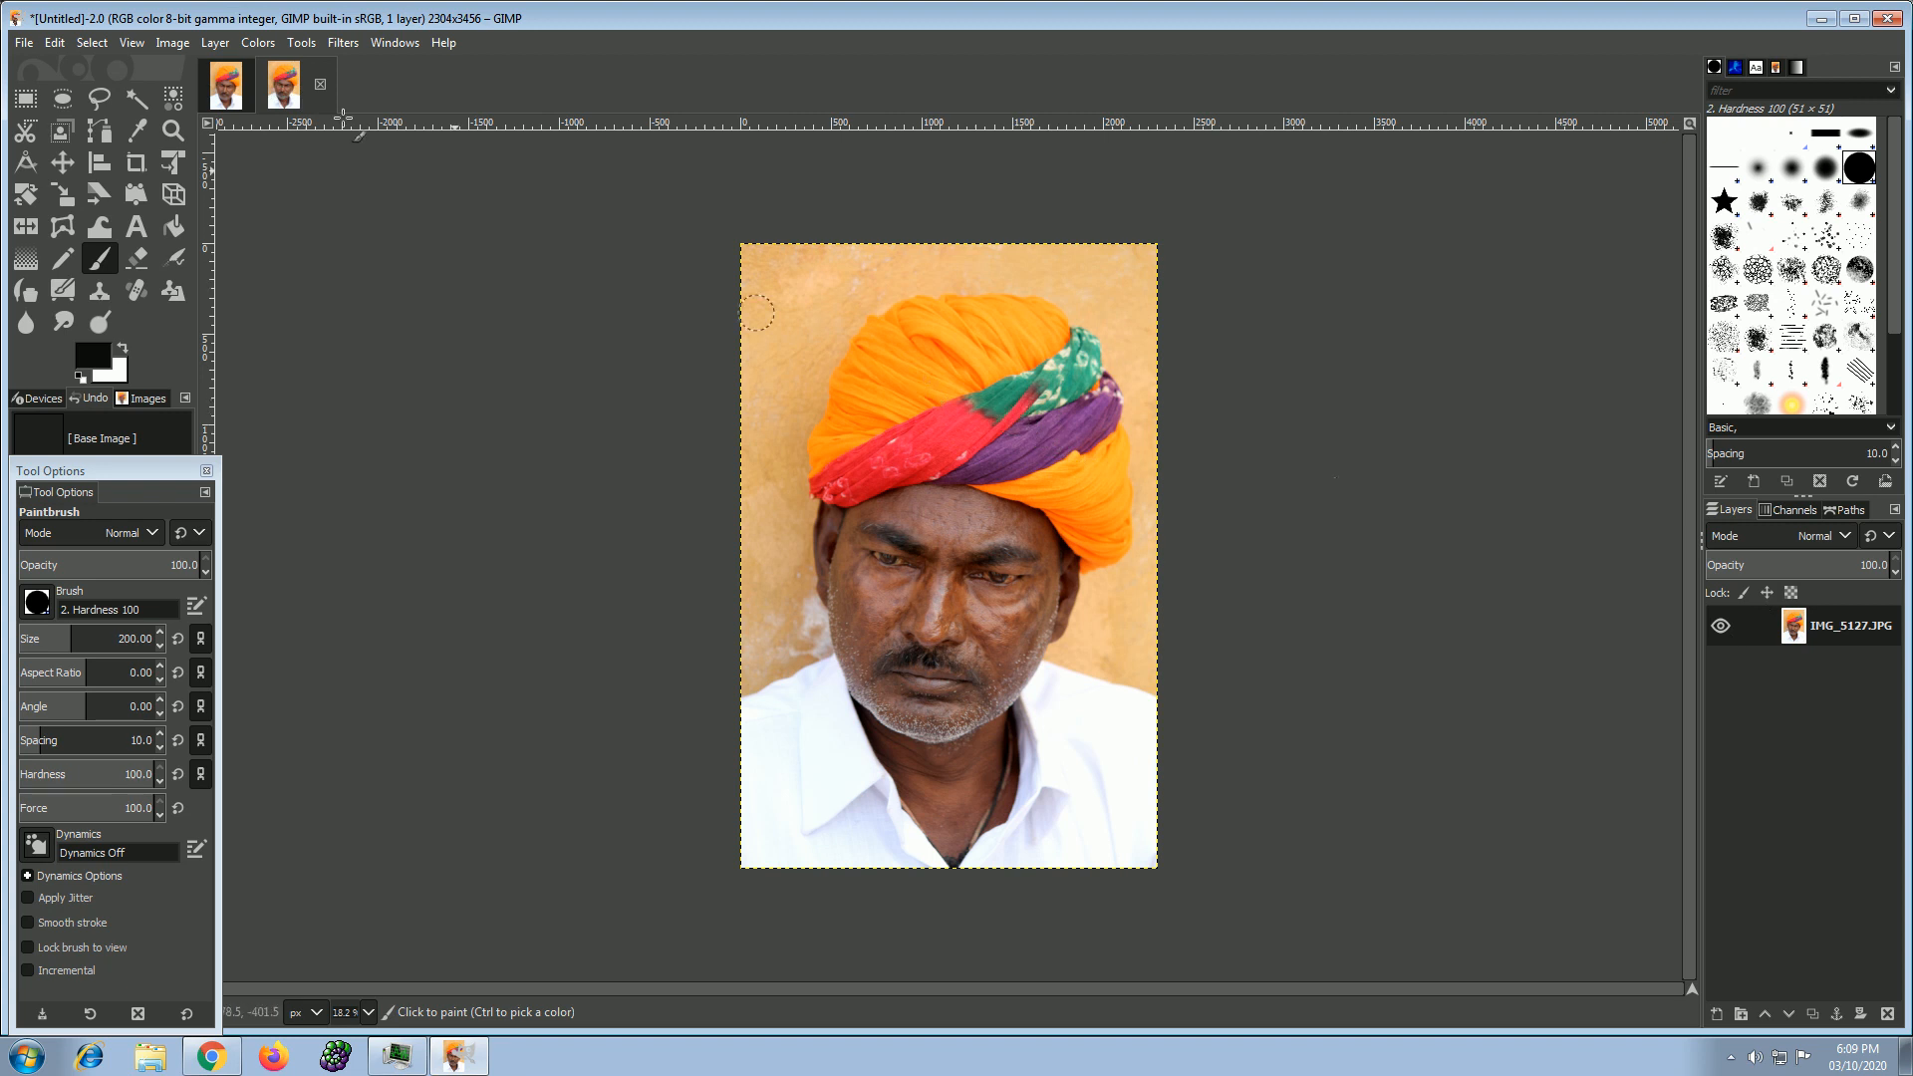
click(171, 44)
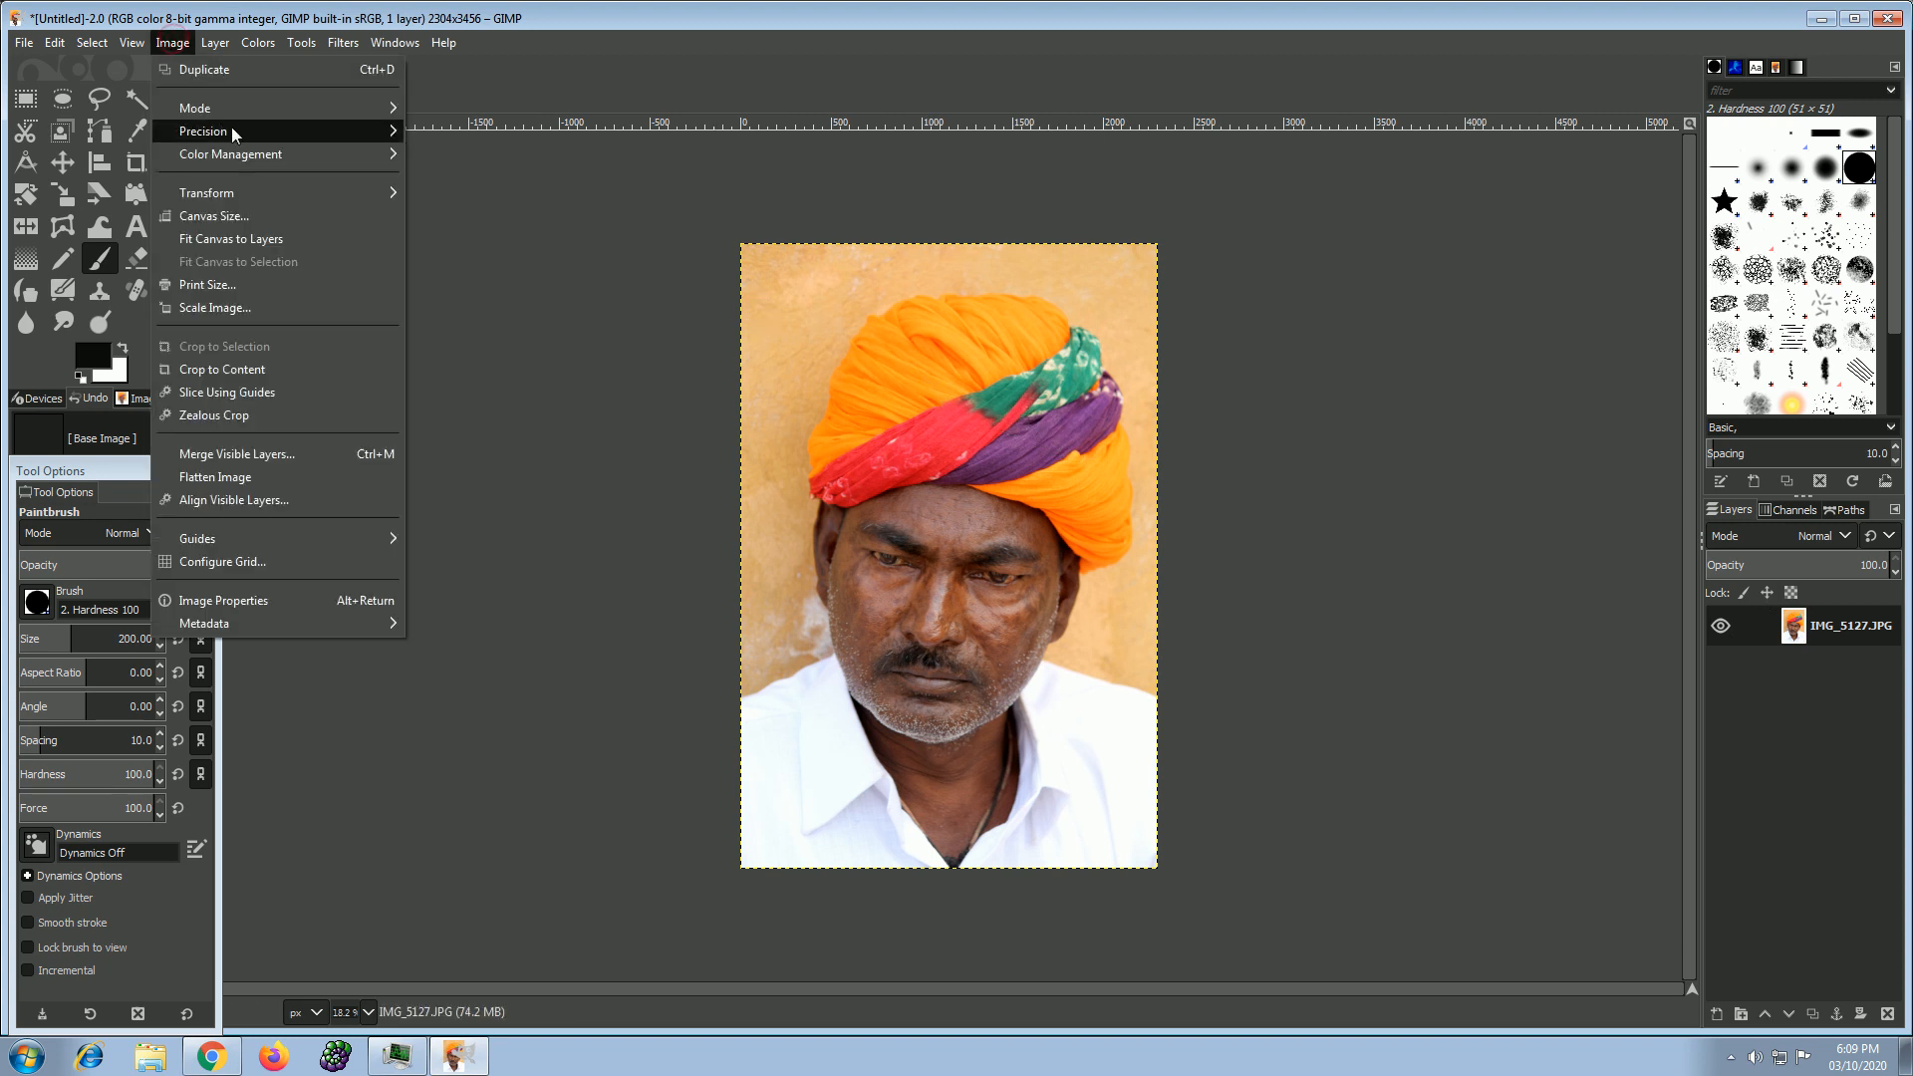
mouse_move(241, 110)
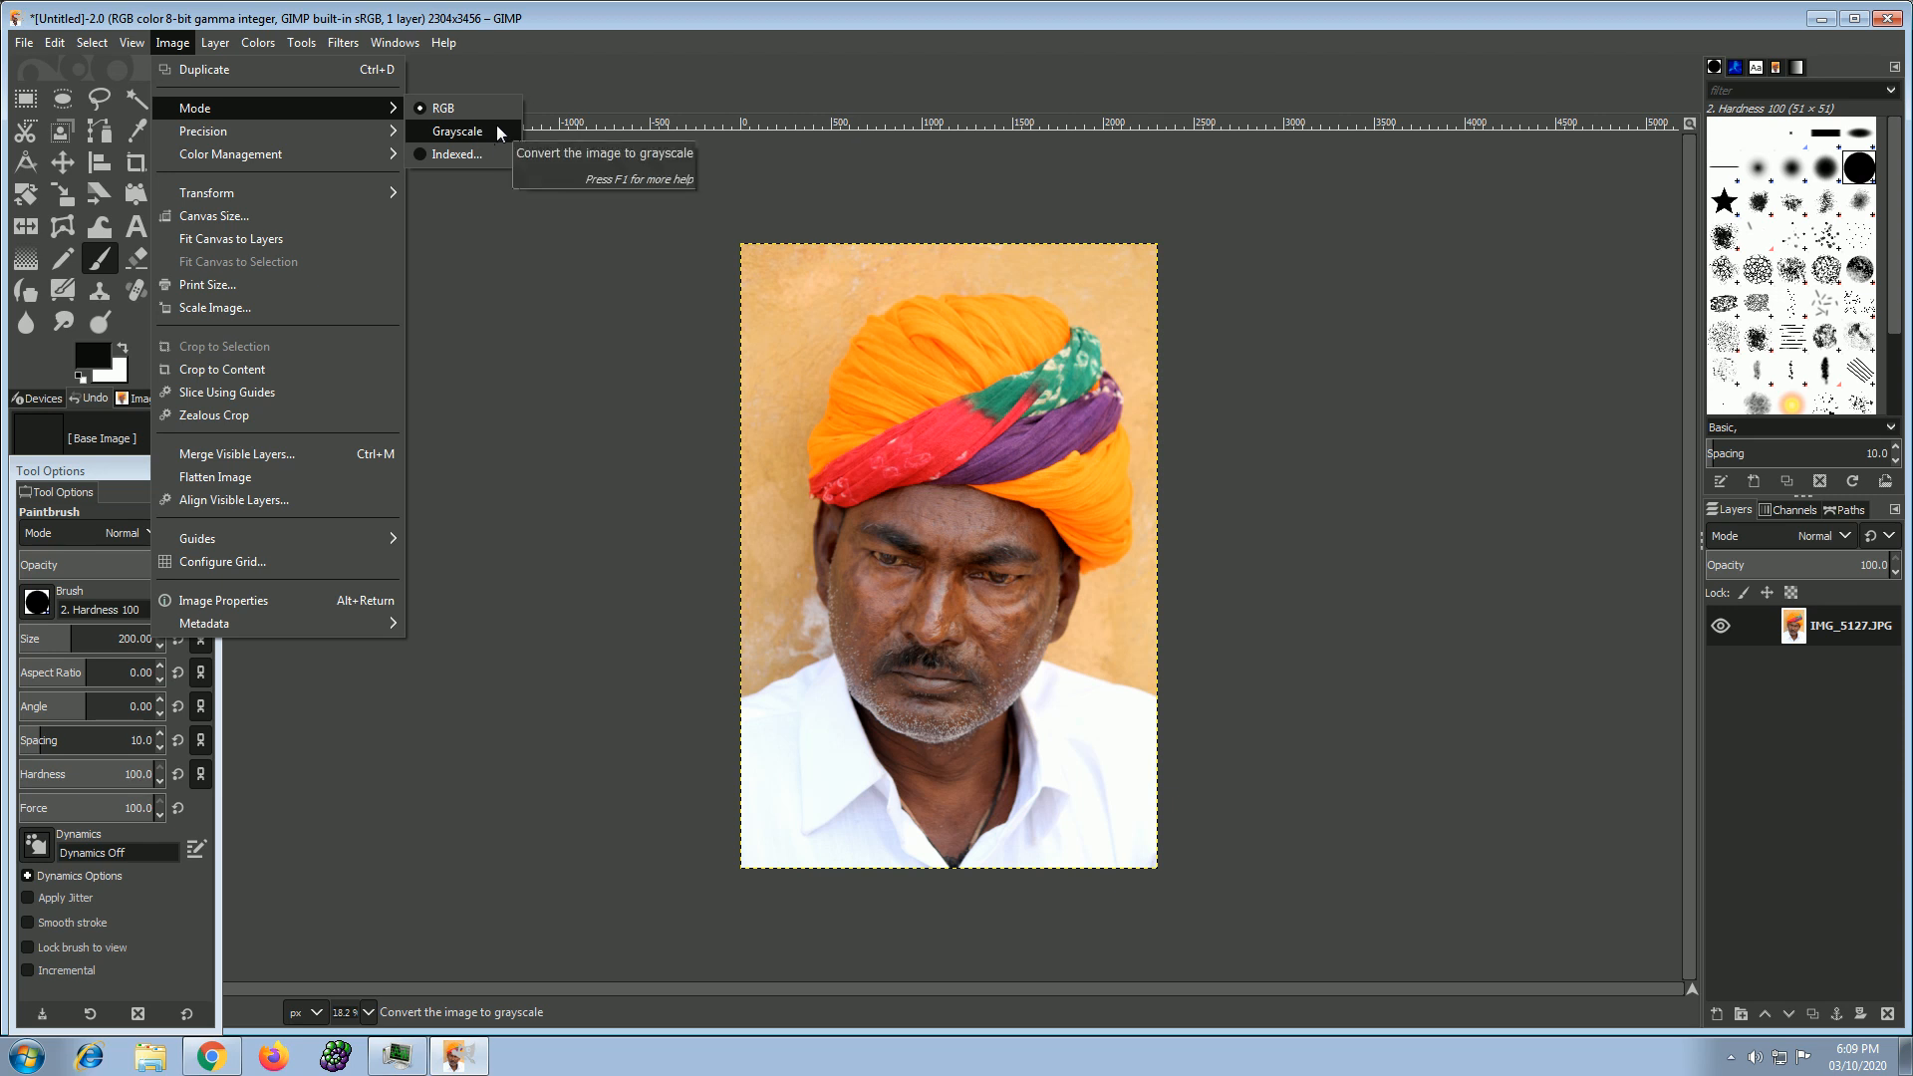
click(496, 124)
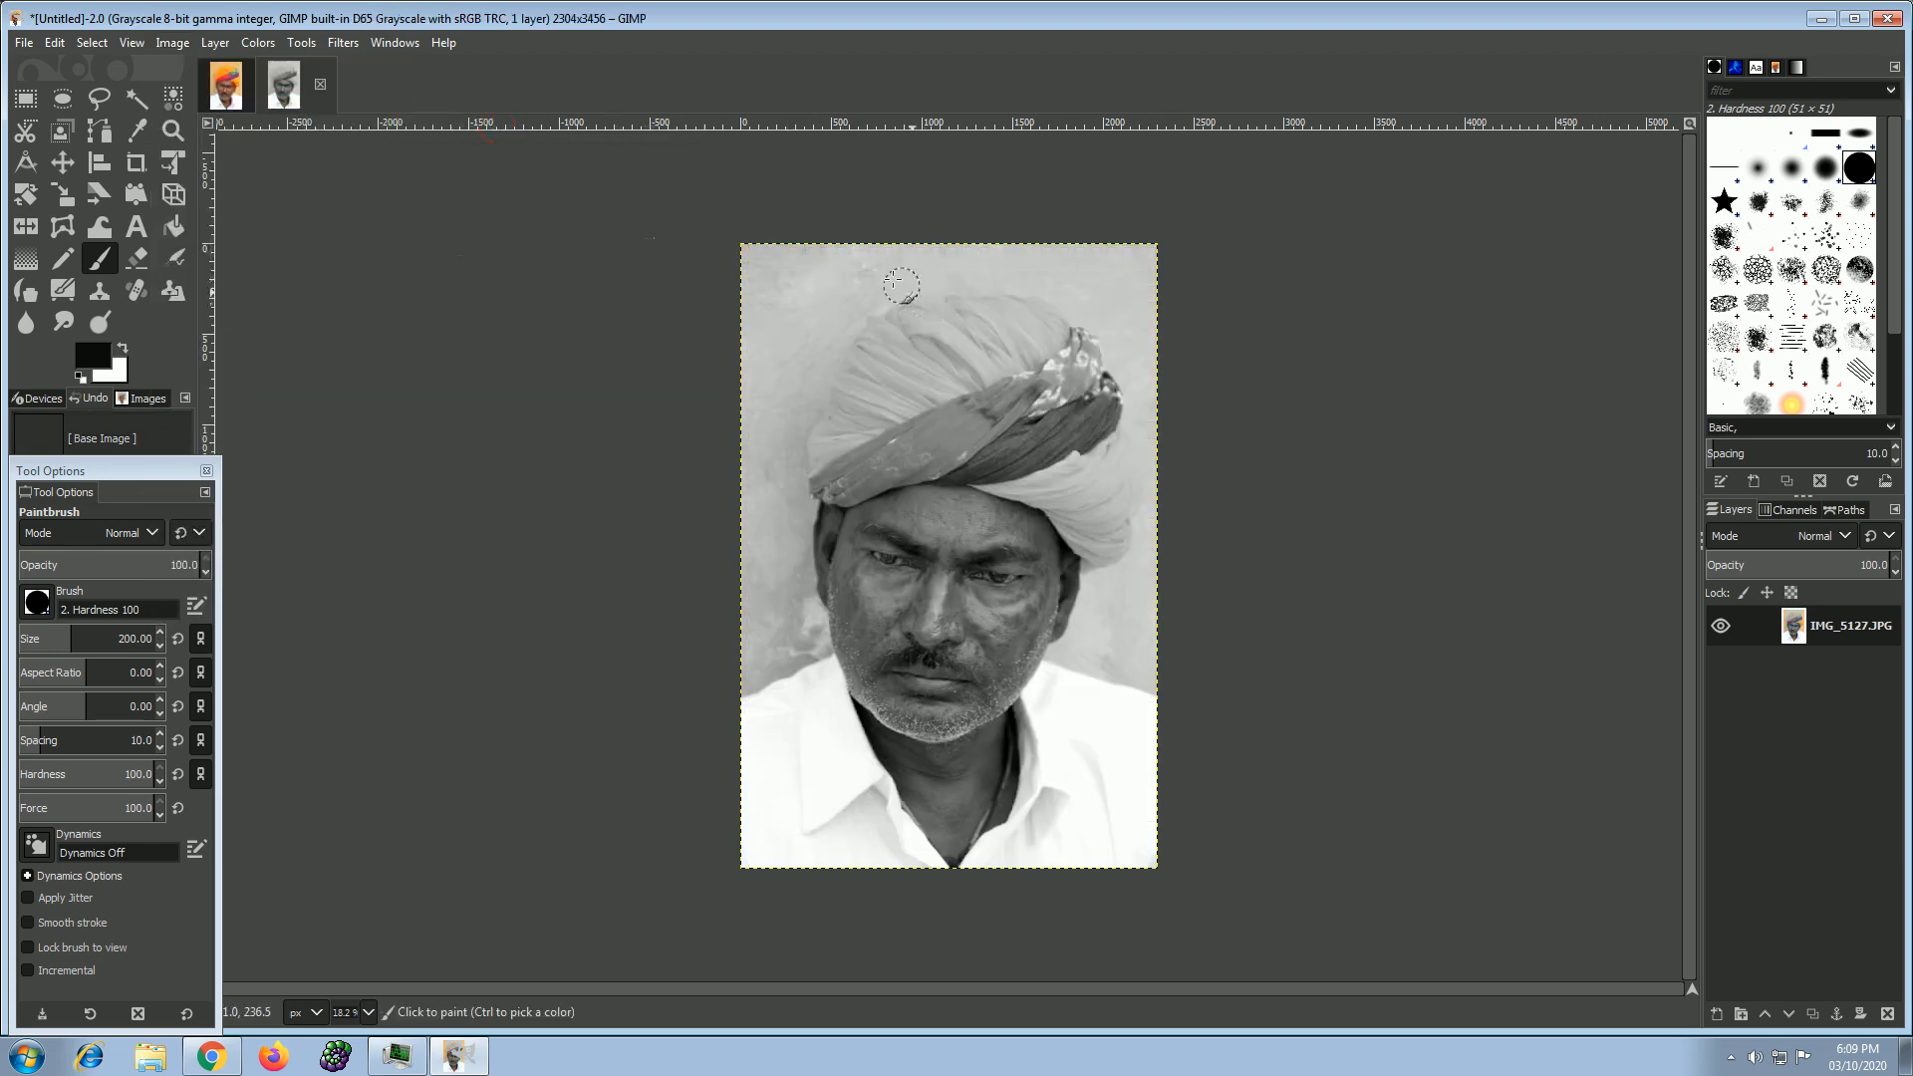
Copy the grayscale image into the original colour image and anchor it on a new transparent layer named B&W.
click(57, 45)
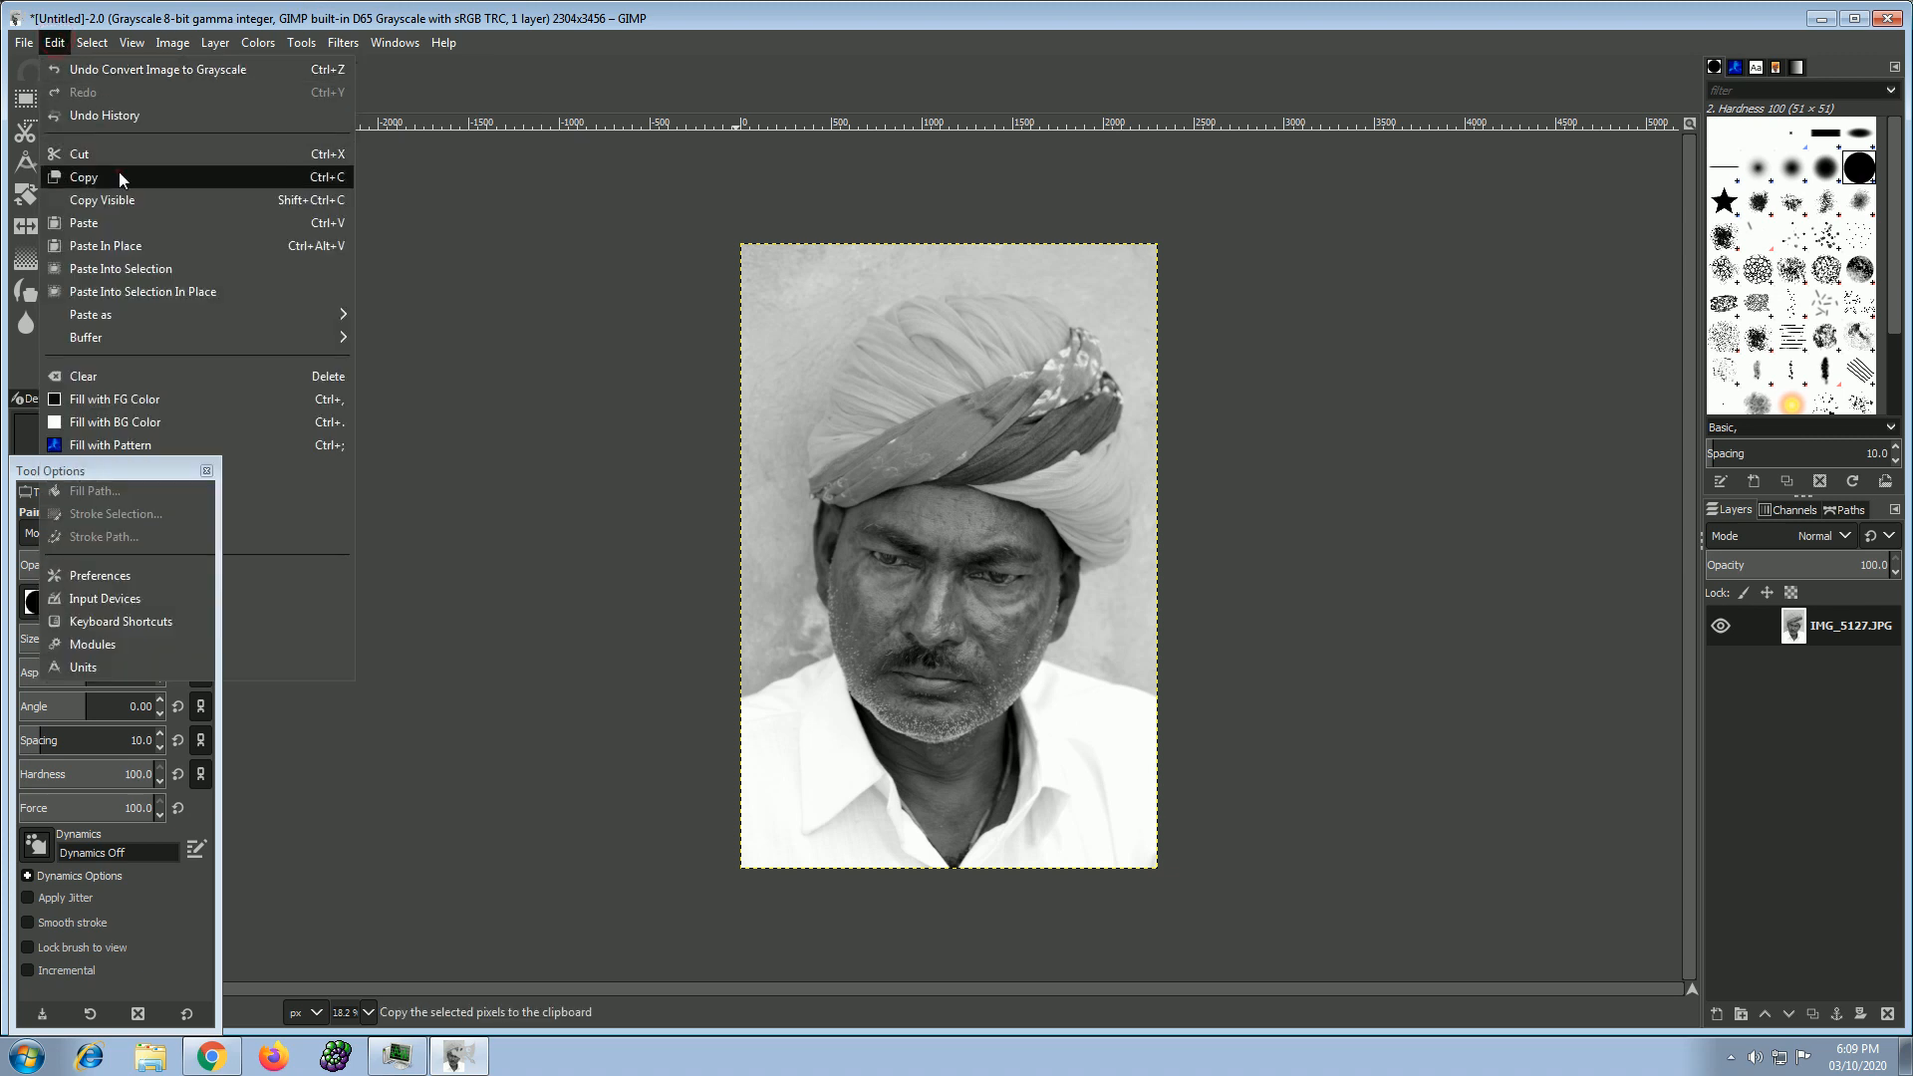
click(225, 93)
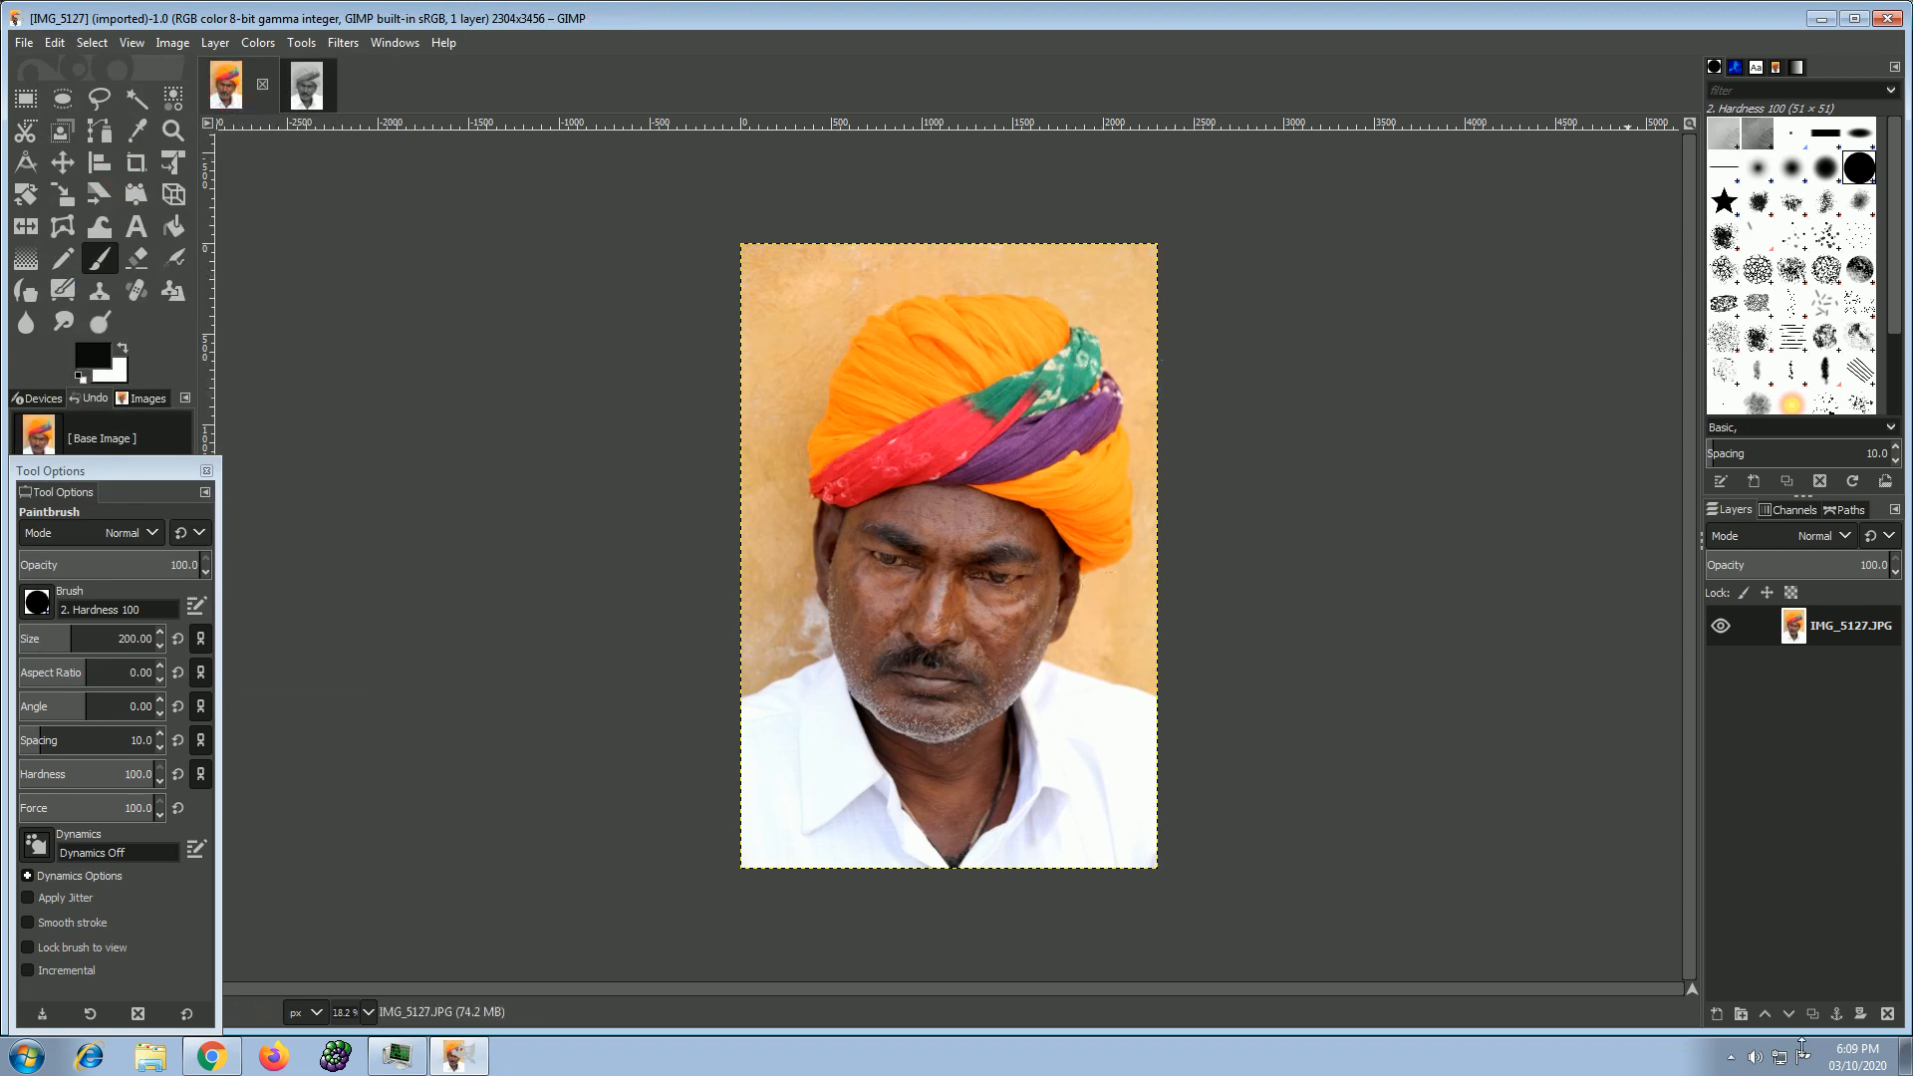
click(1718, 1017)
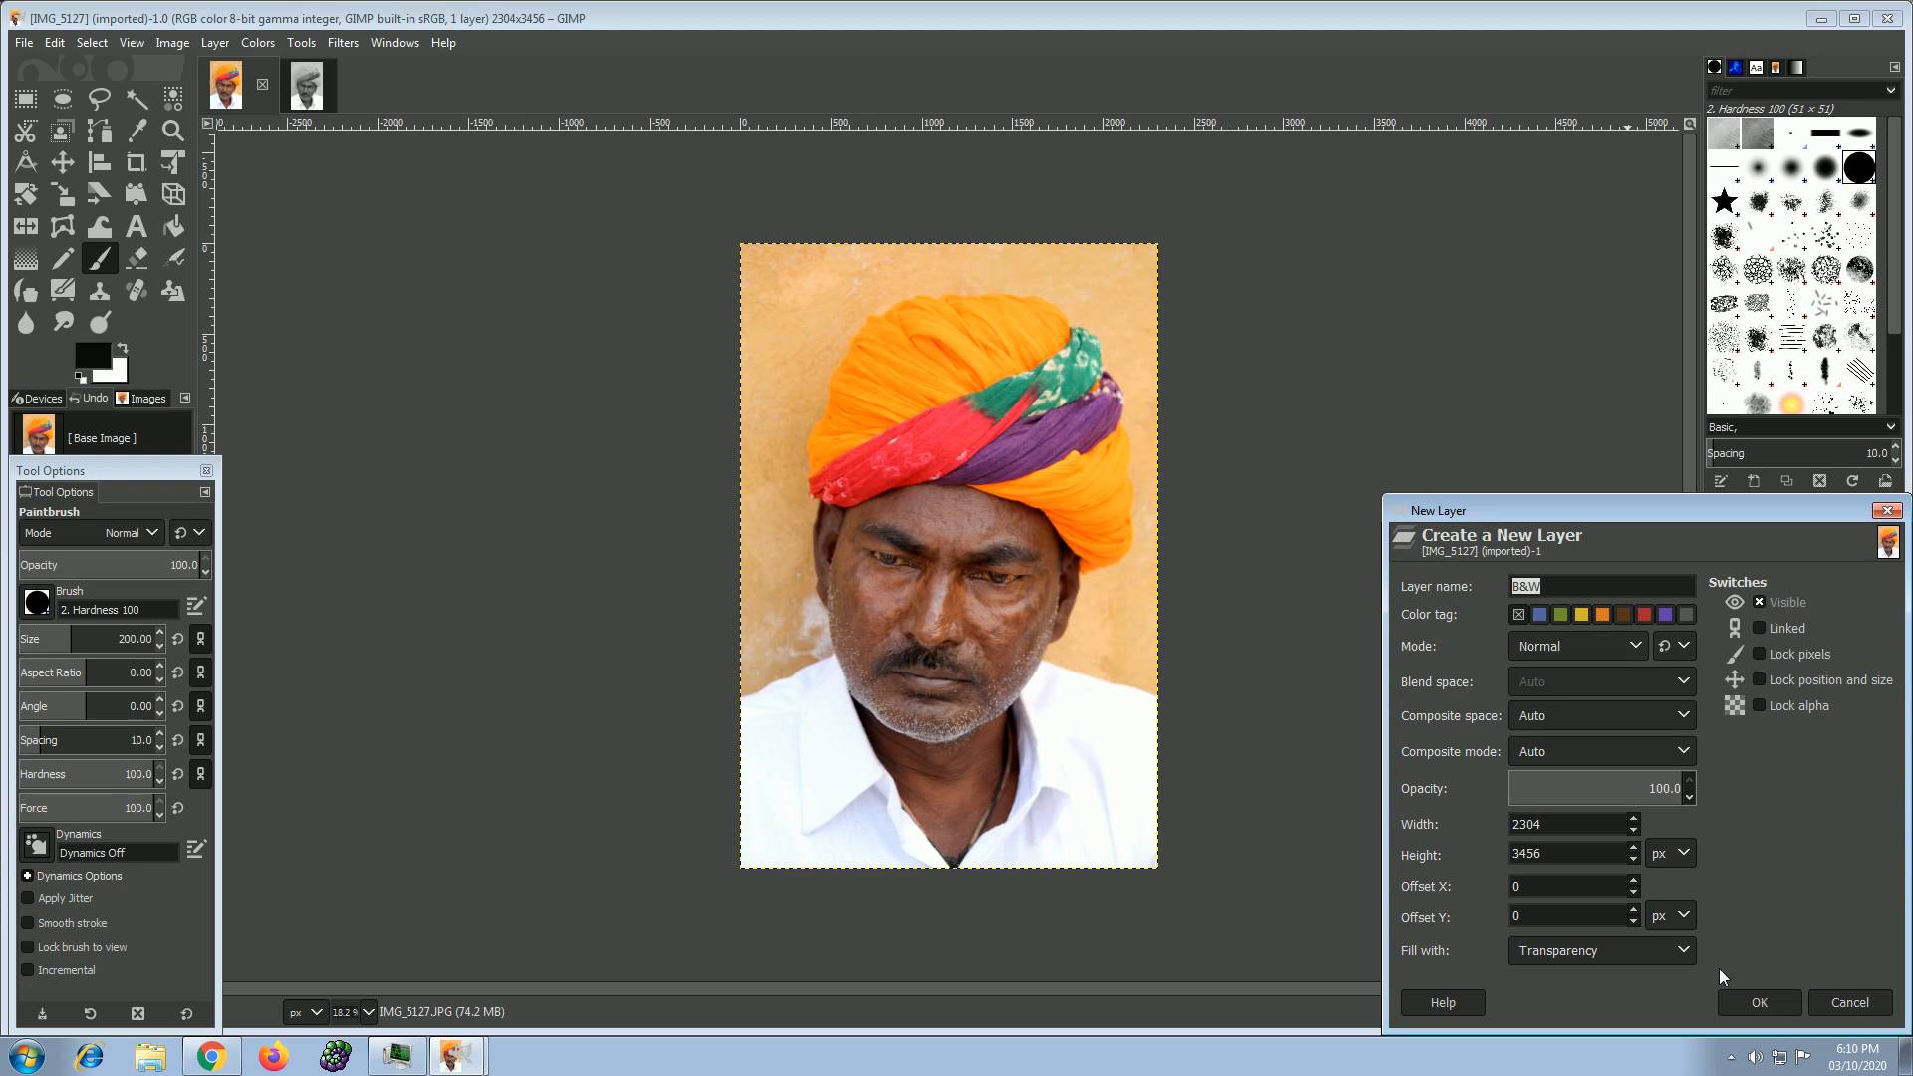
click(1760, 1002)
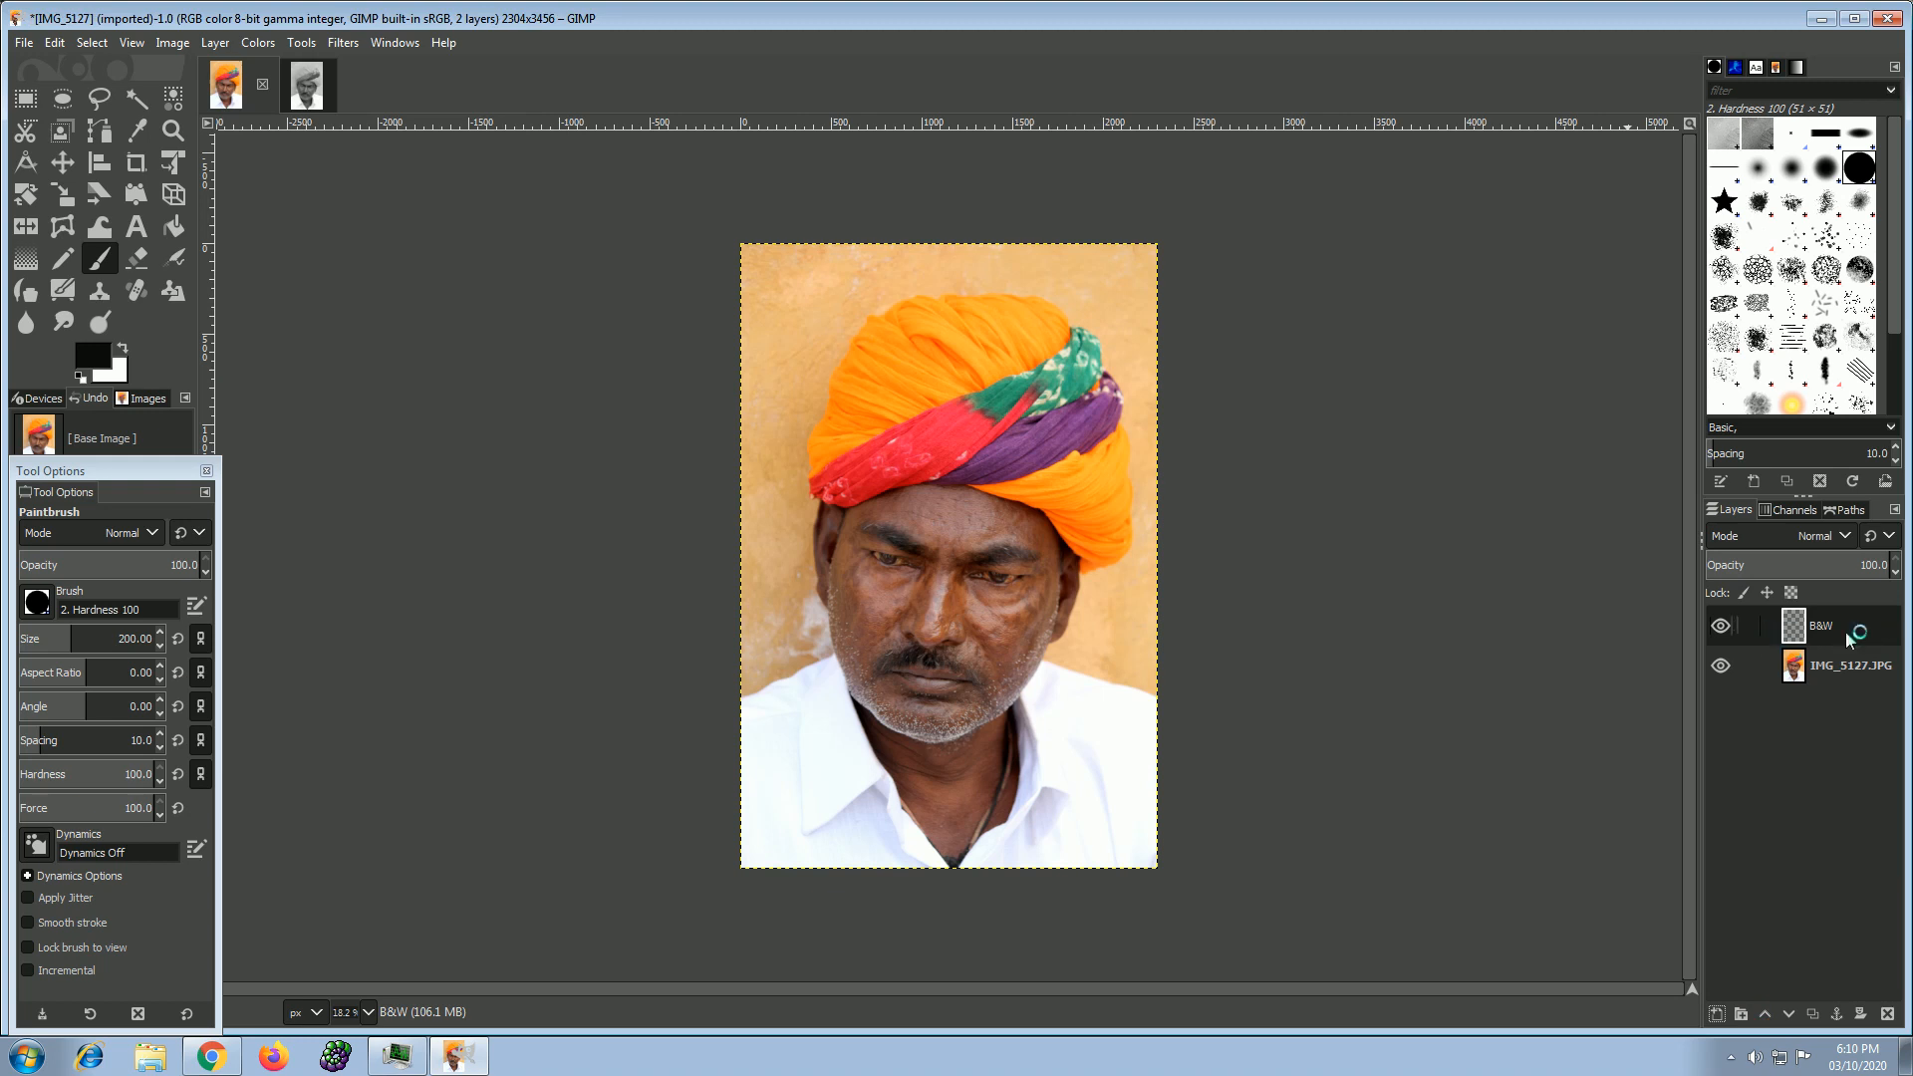
key(ctrl+v)
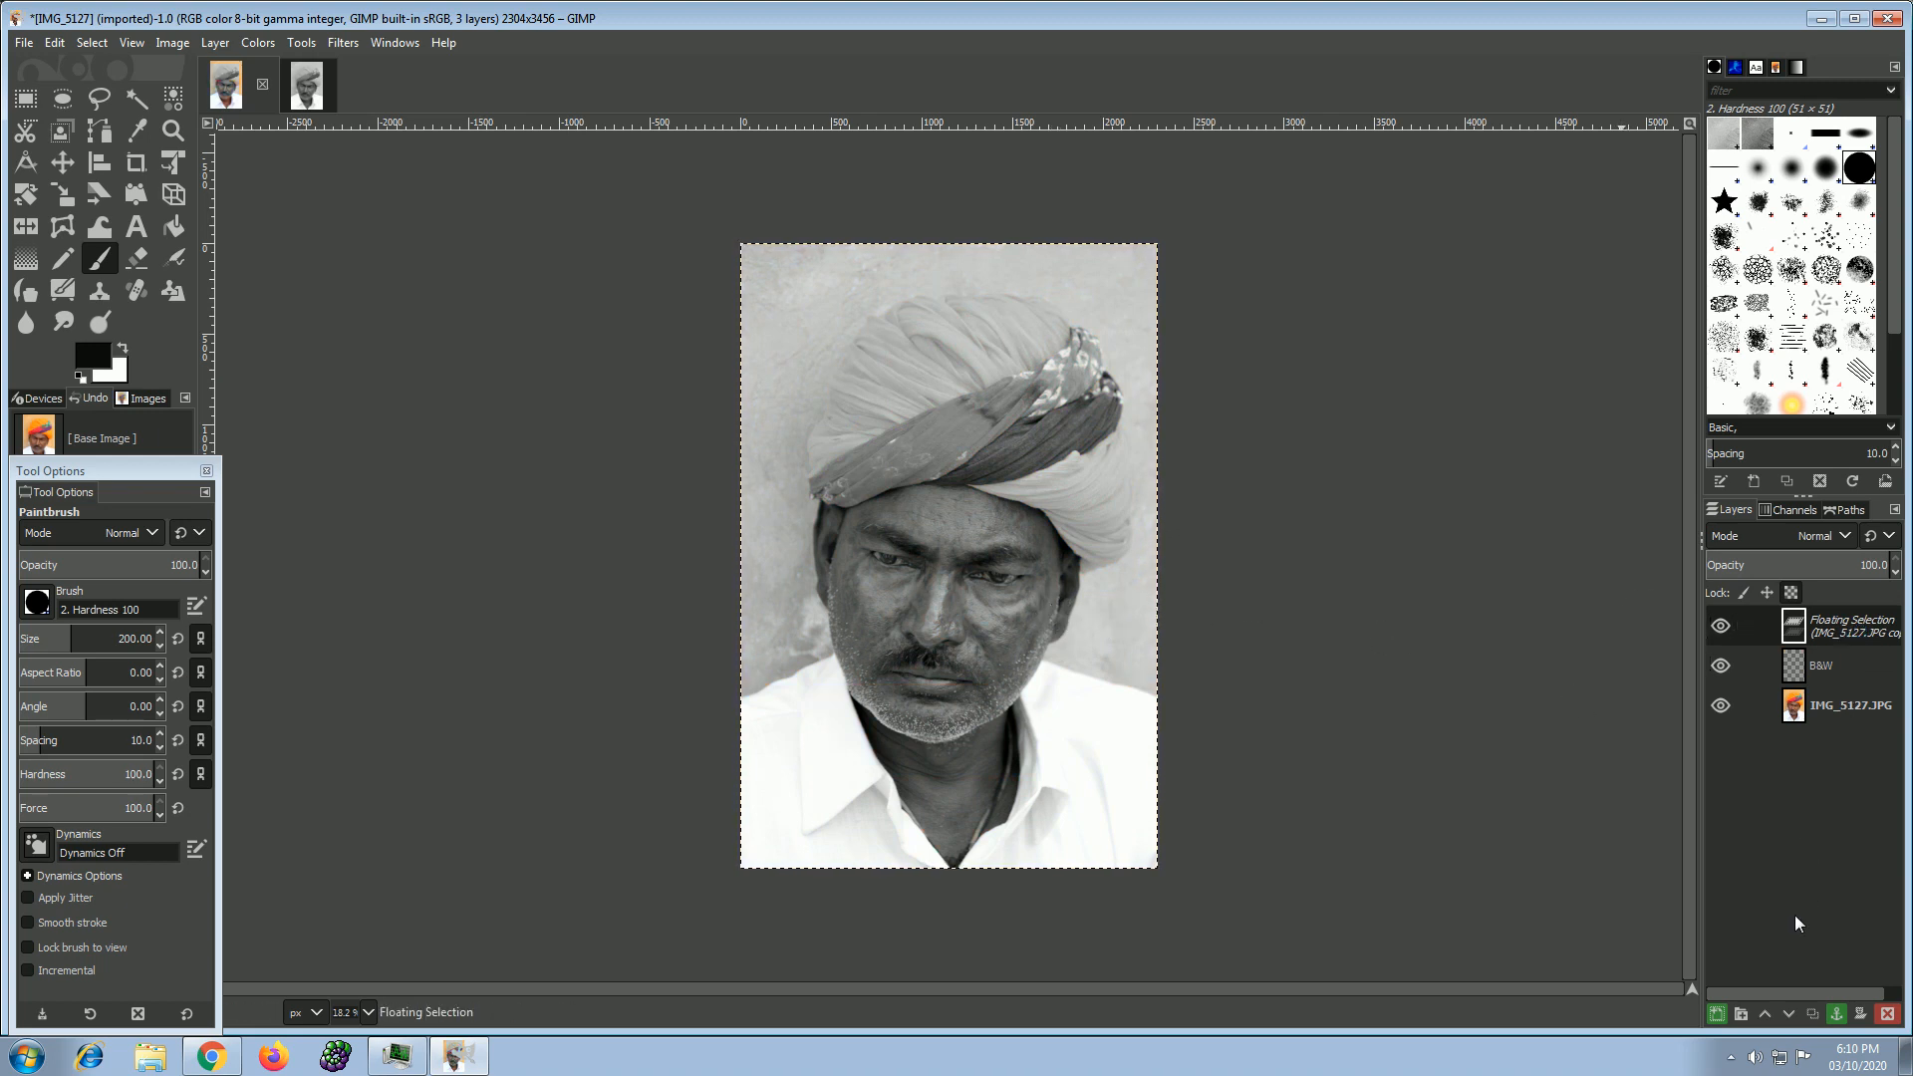
click(1836, 1014)
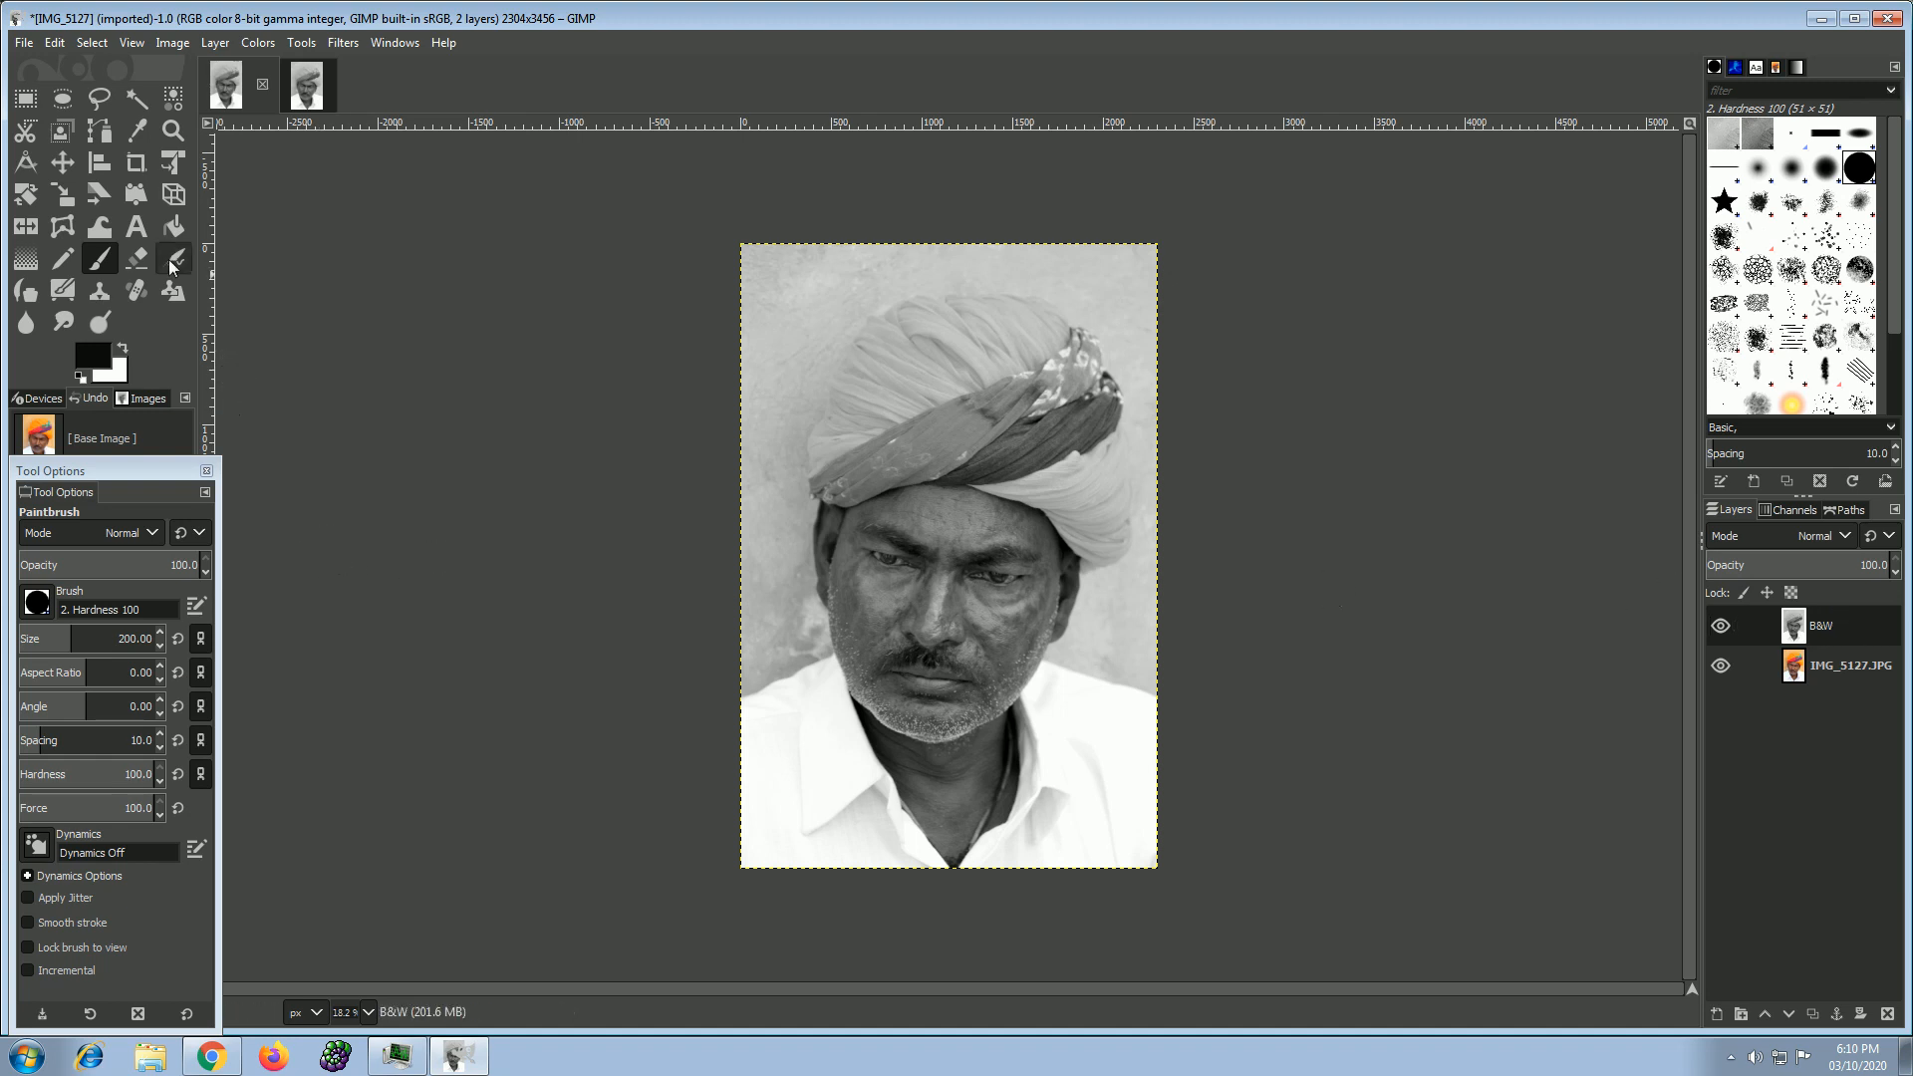
Add a layer mask initialized to White (full opacity) to the B&W layer.
right_click(1839, 633)
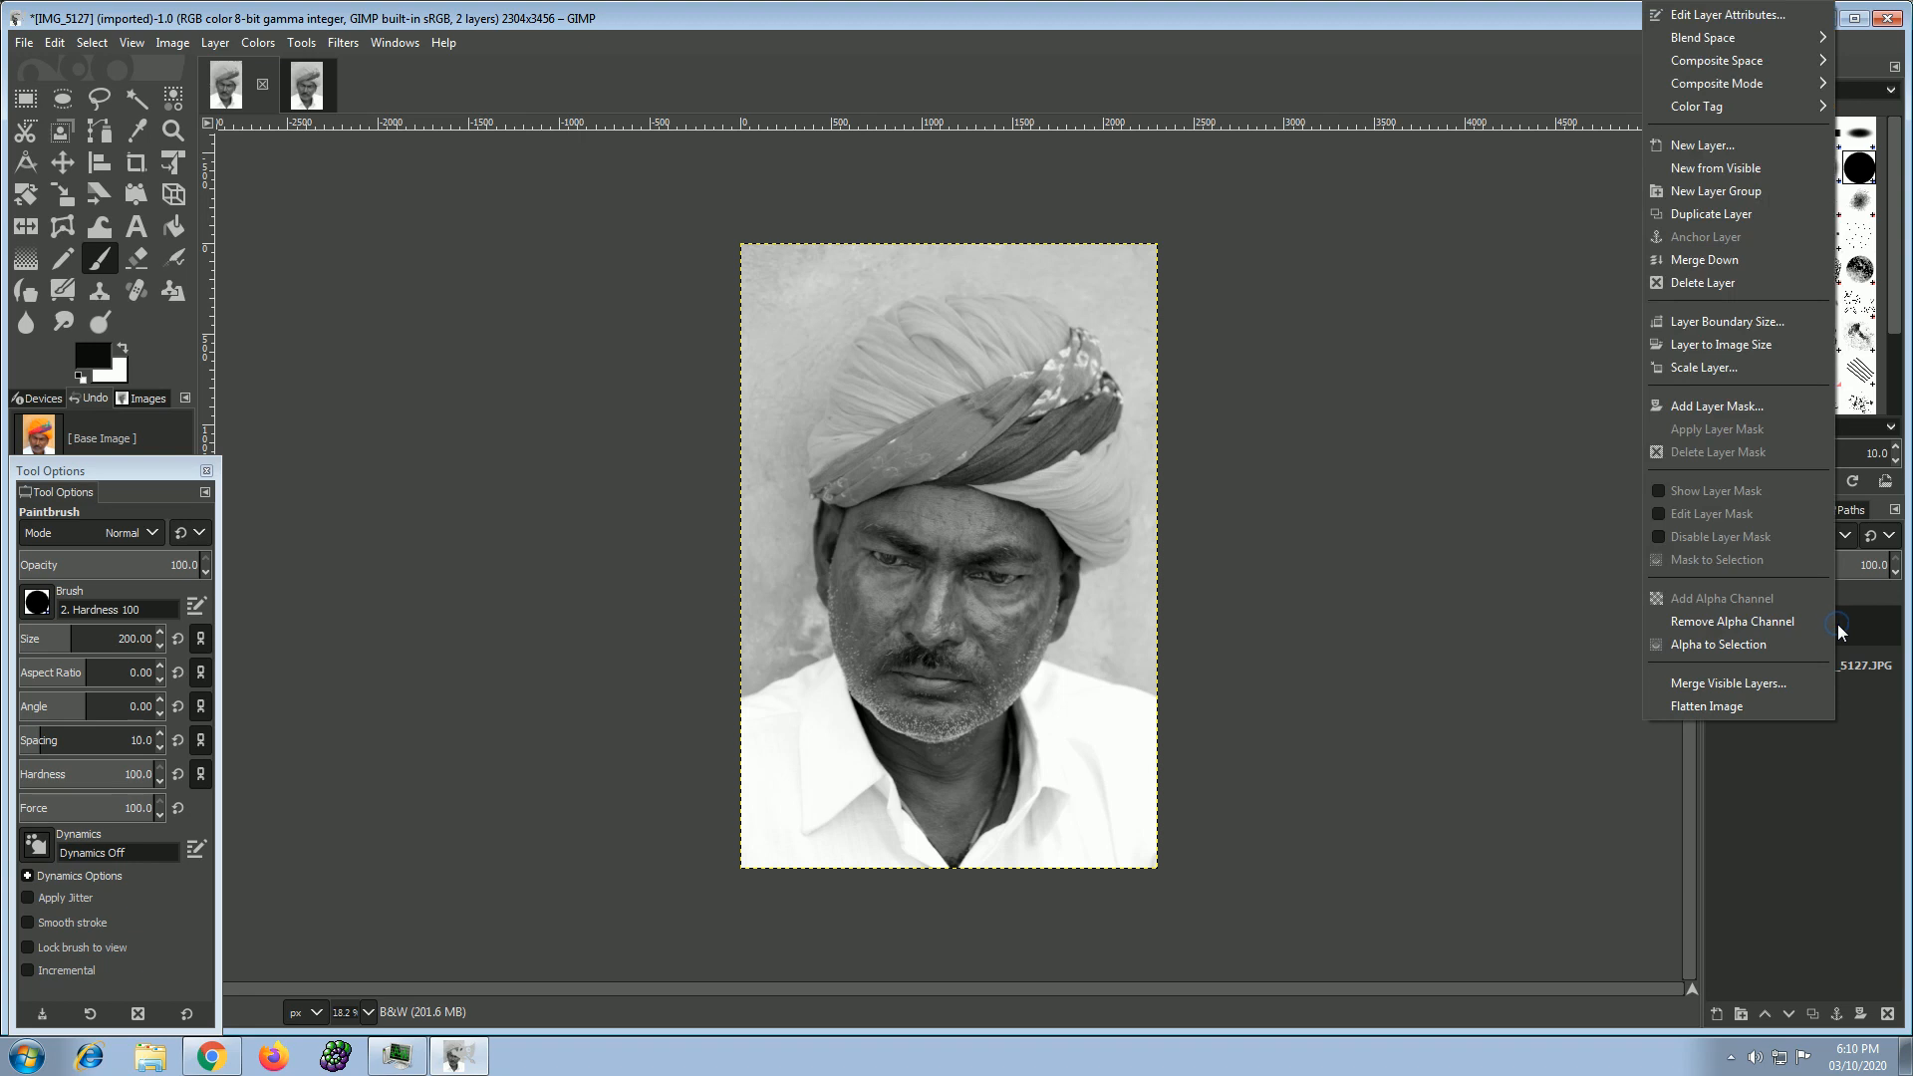
click(1727, 409)
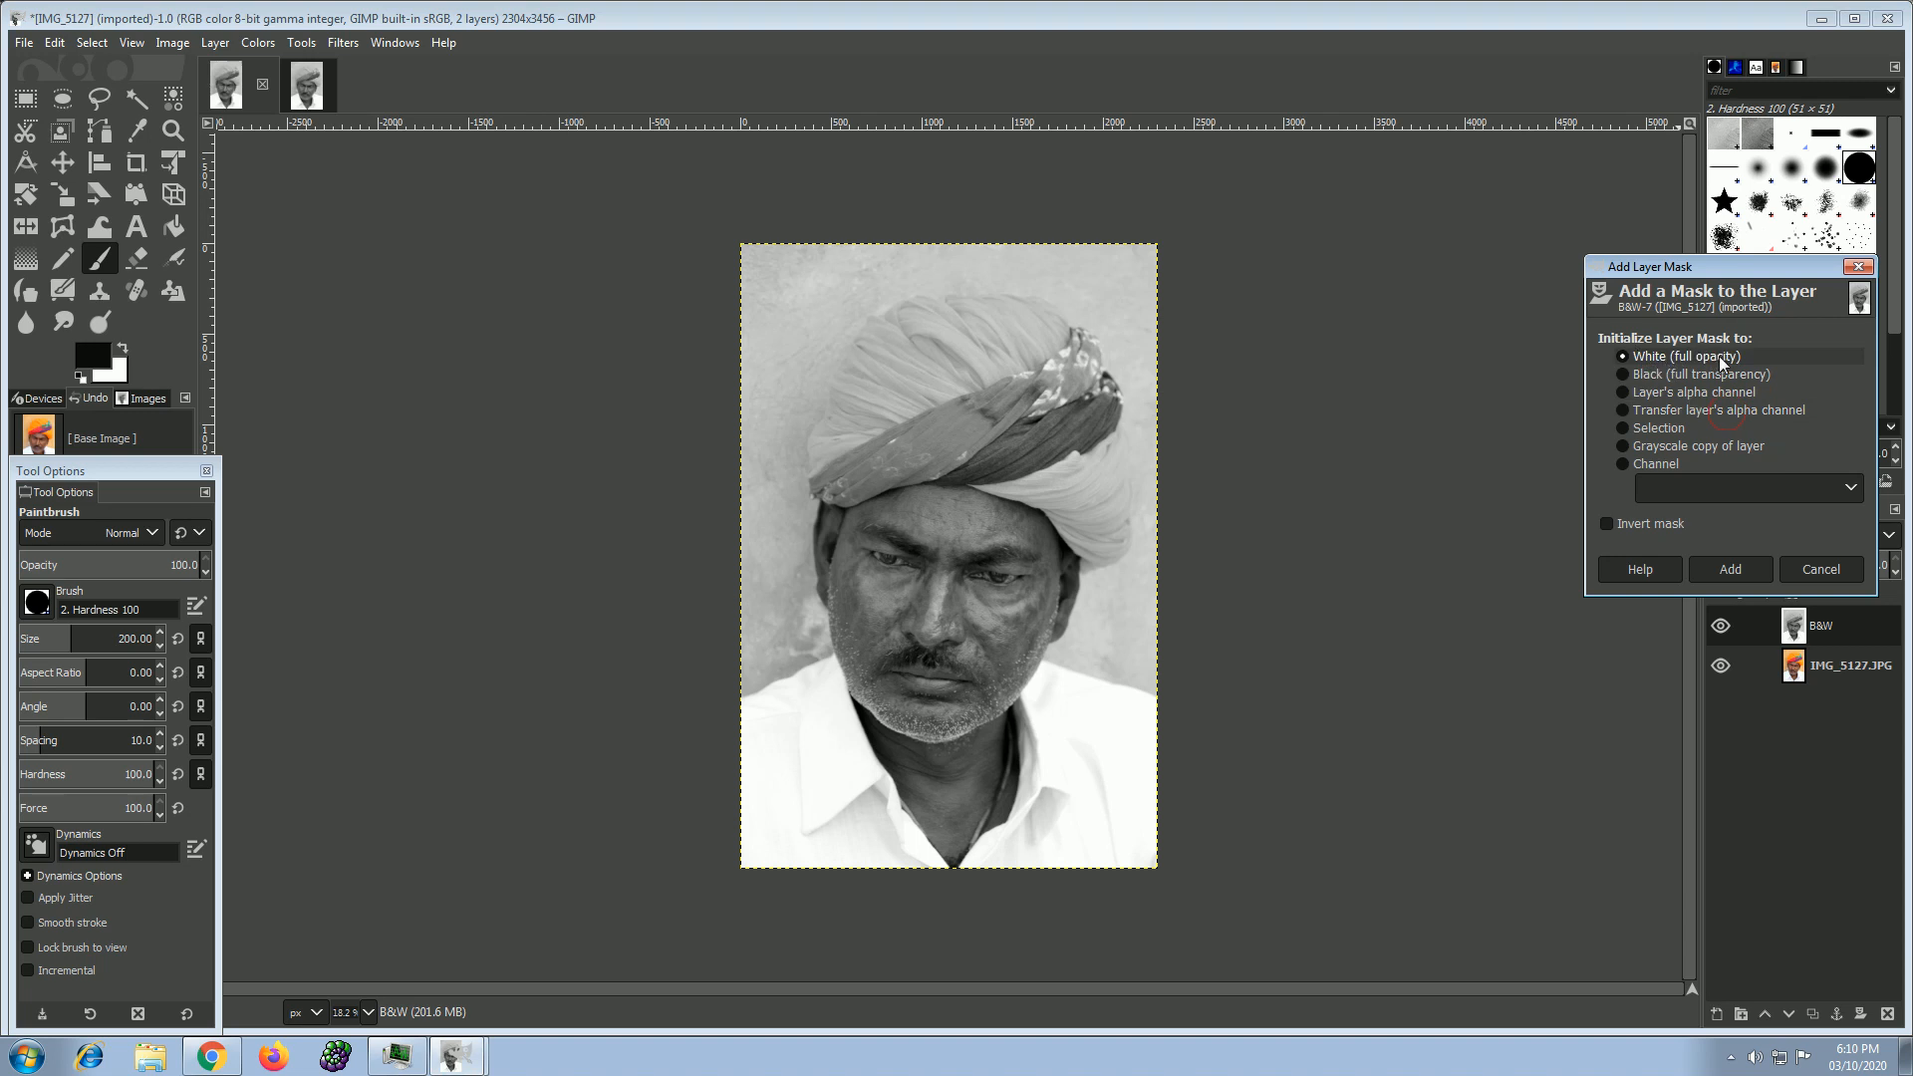
click(1731, 569)
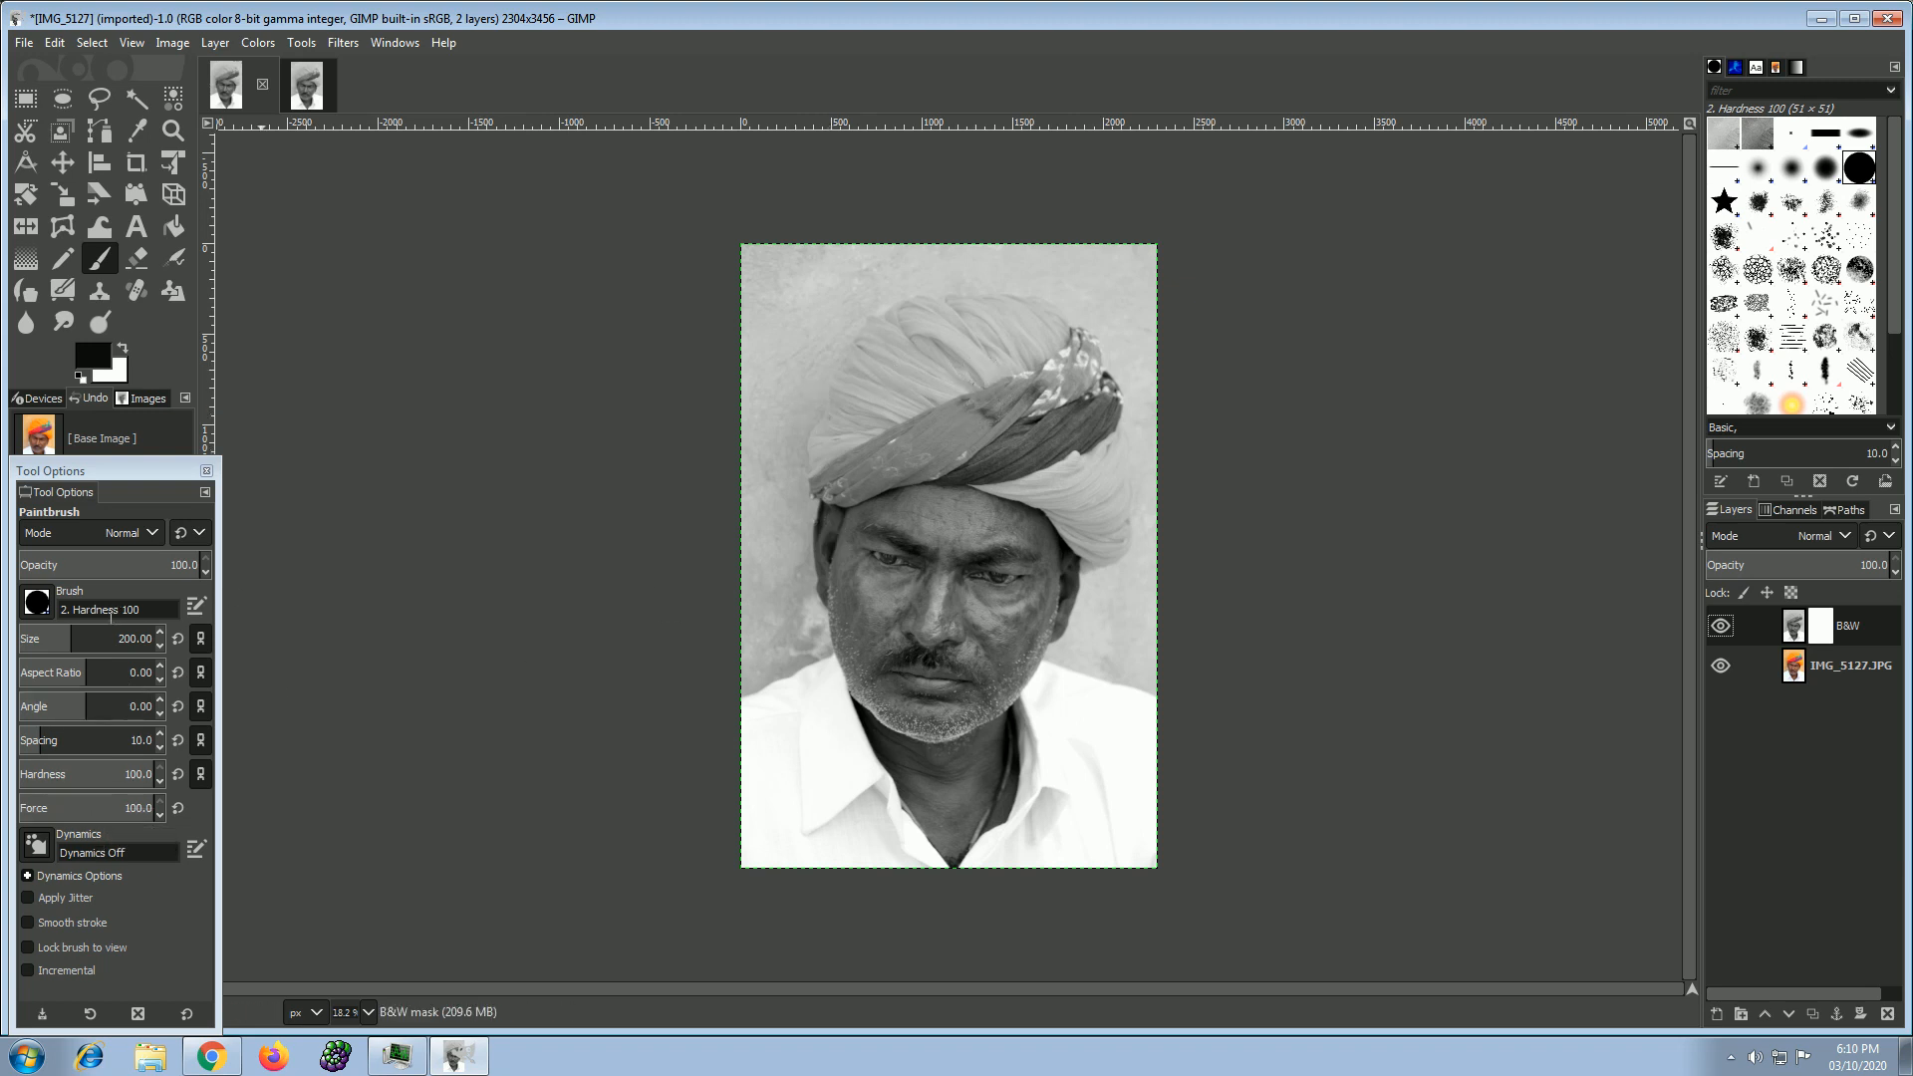
Set the brush size to 100, paint black on the mask over the turban's left folds, and undo the last stroke.
click(126, 638)
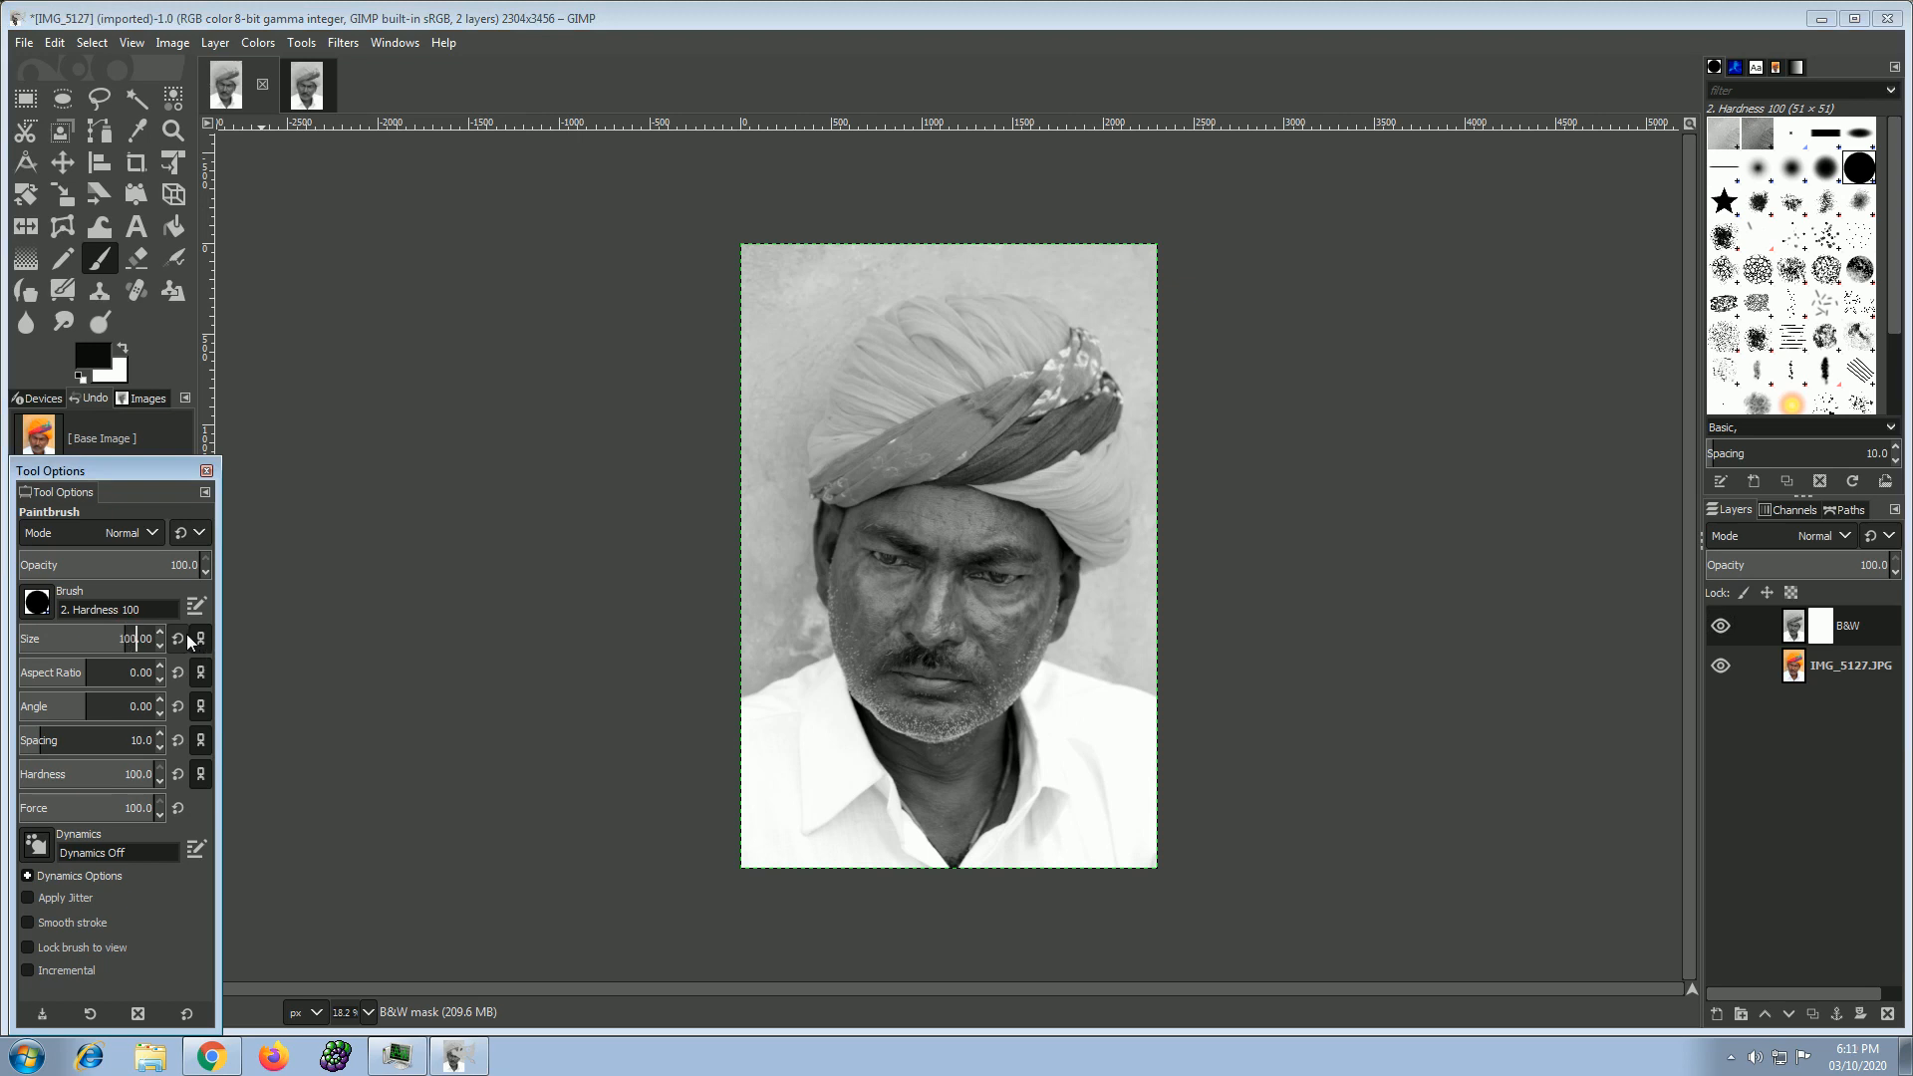
text(100)
key(Return)
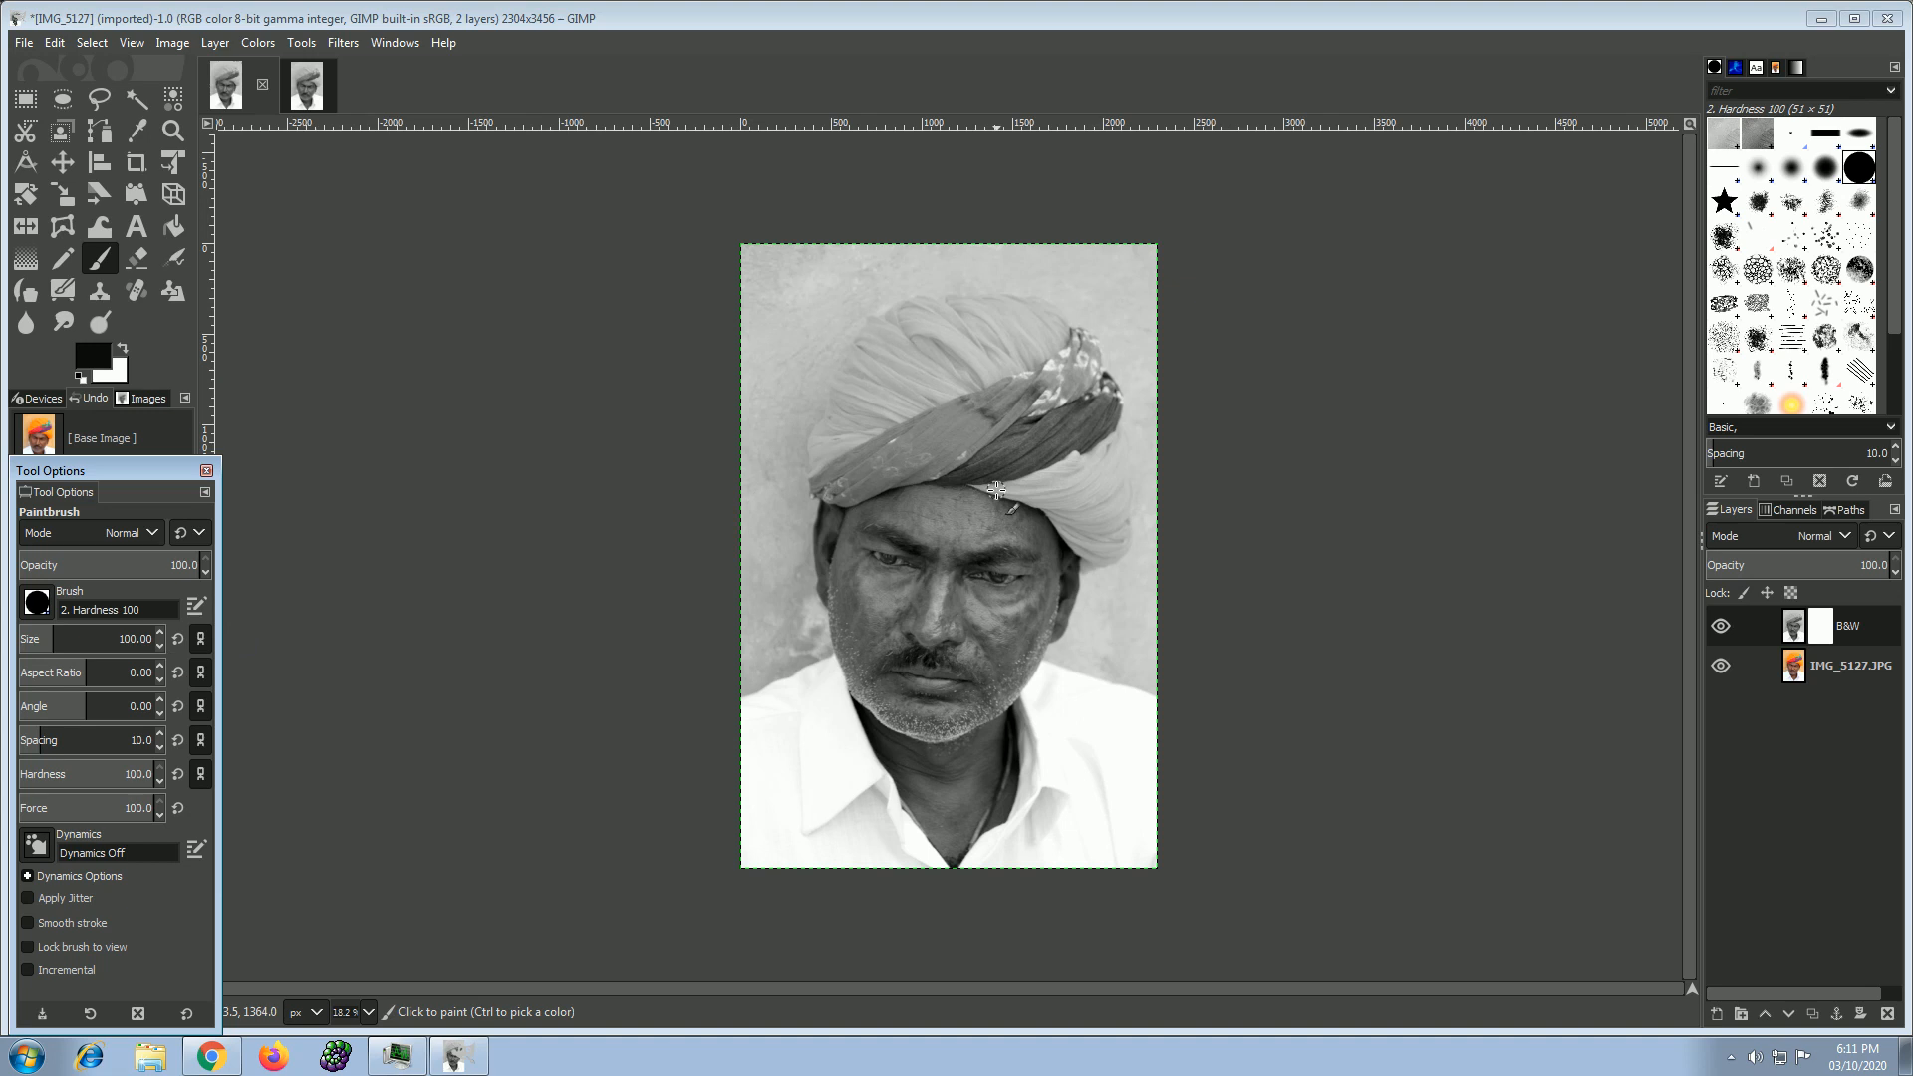
scroll(997, 491, up, 1)
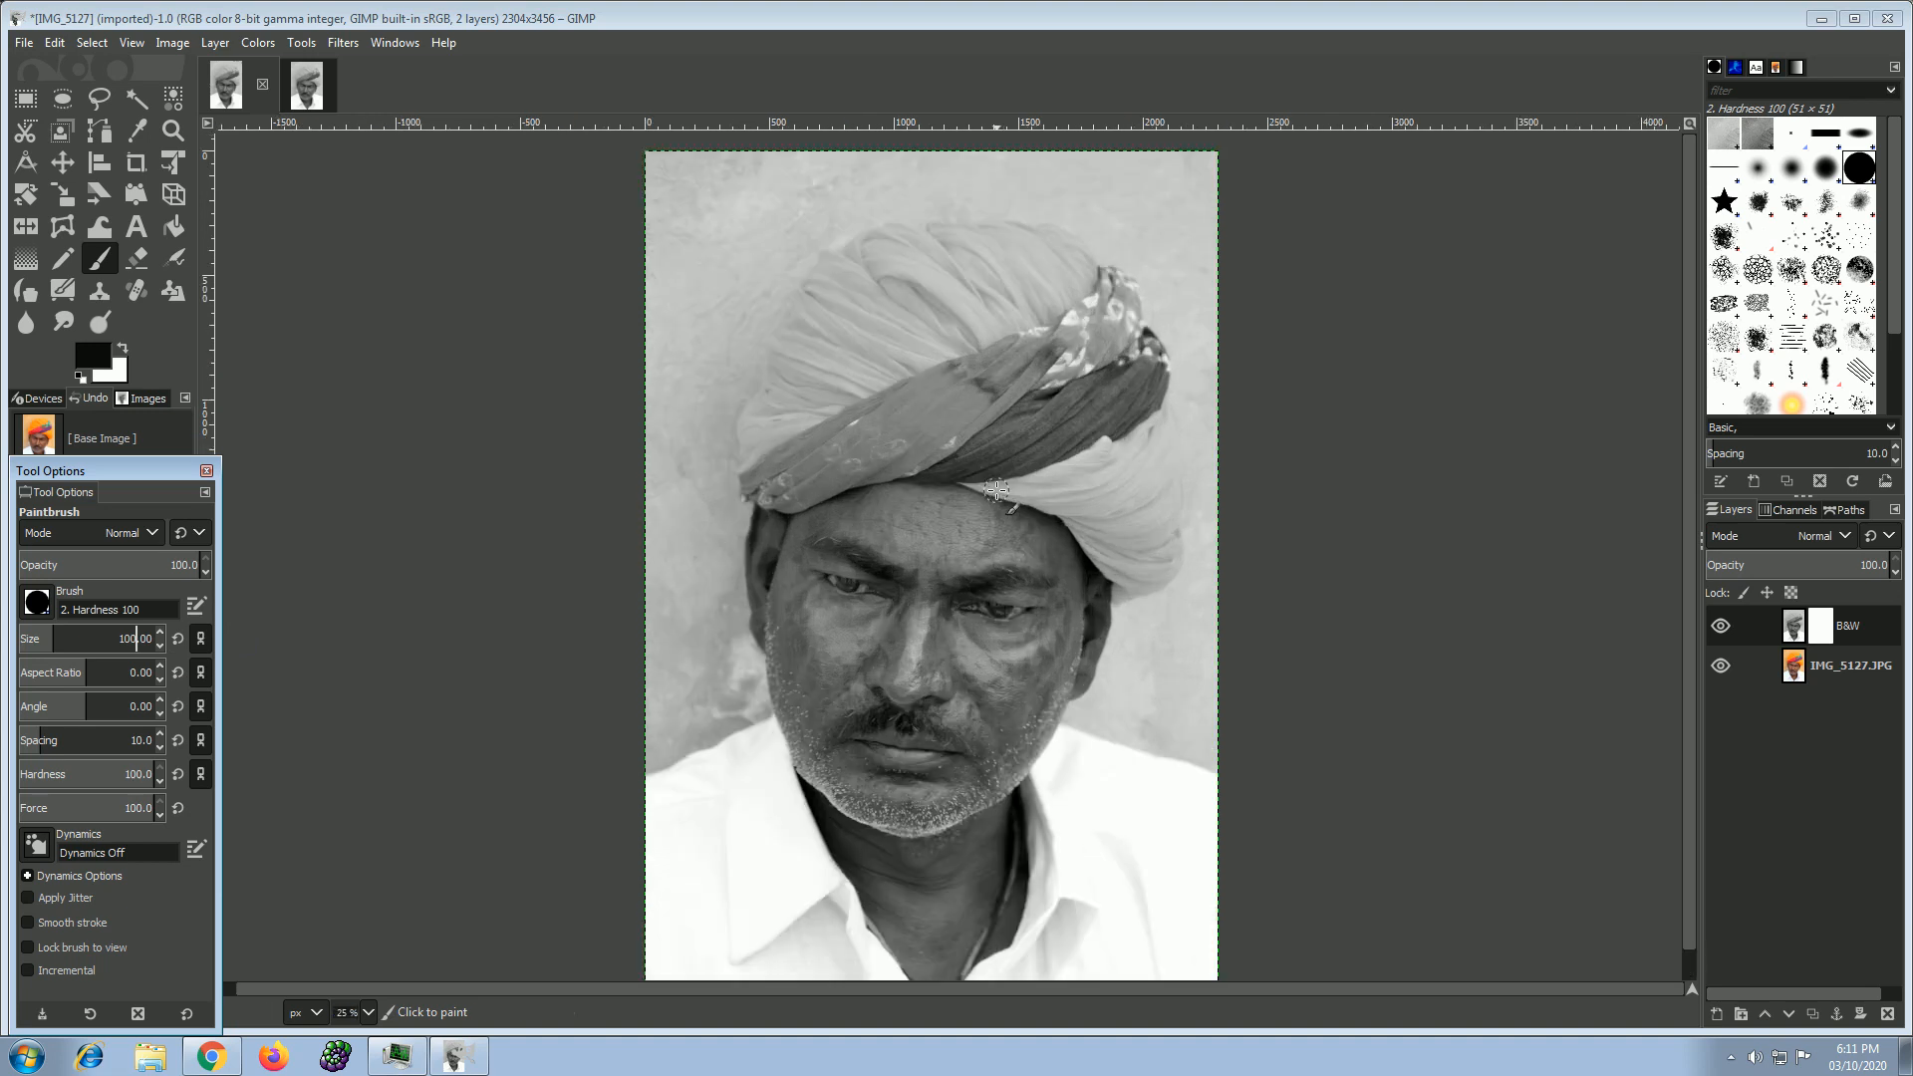
scroll(996, 490, up, 1)
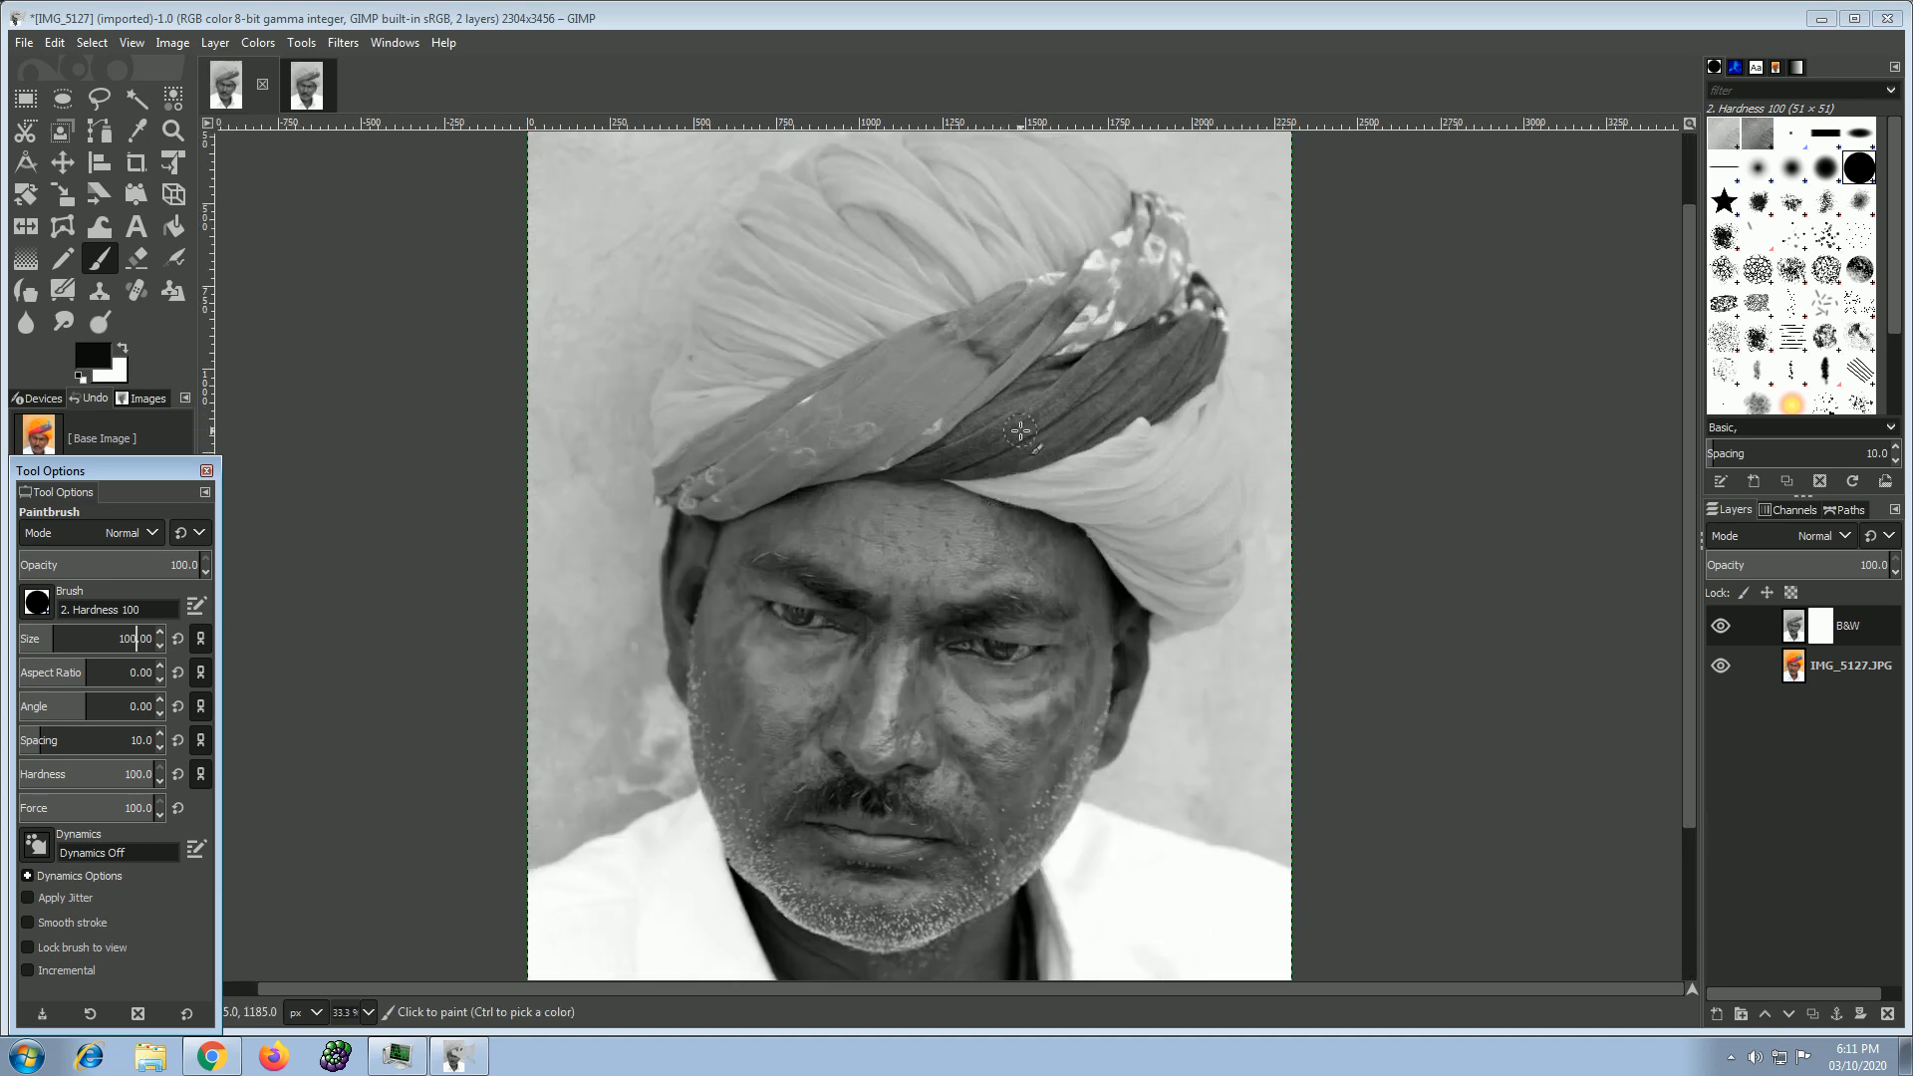
drag(1690, 642, 1678, 549)
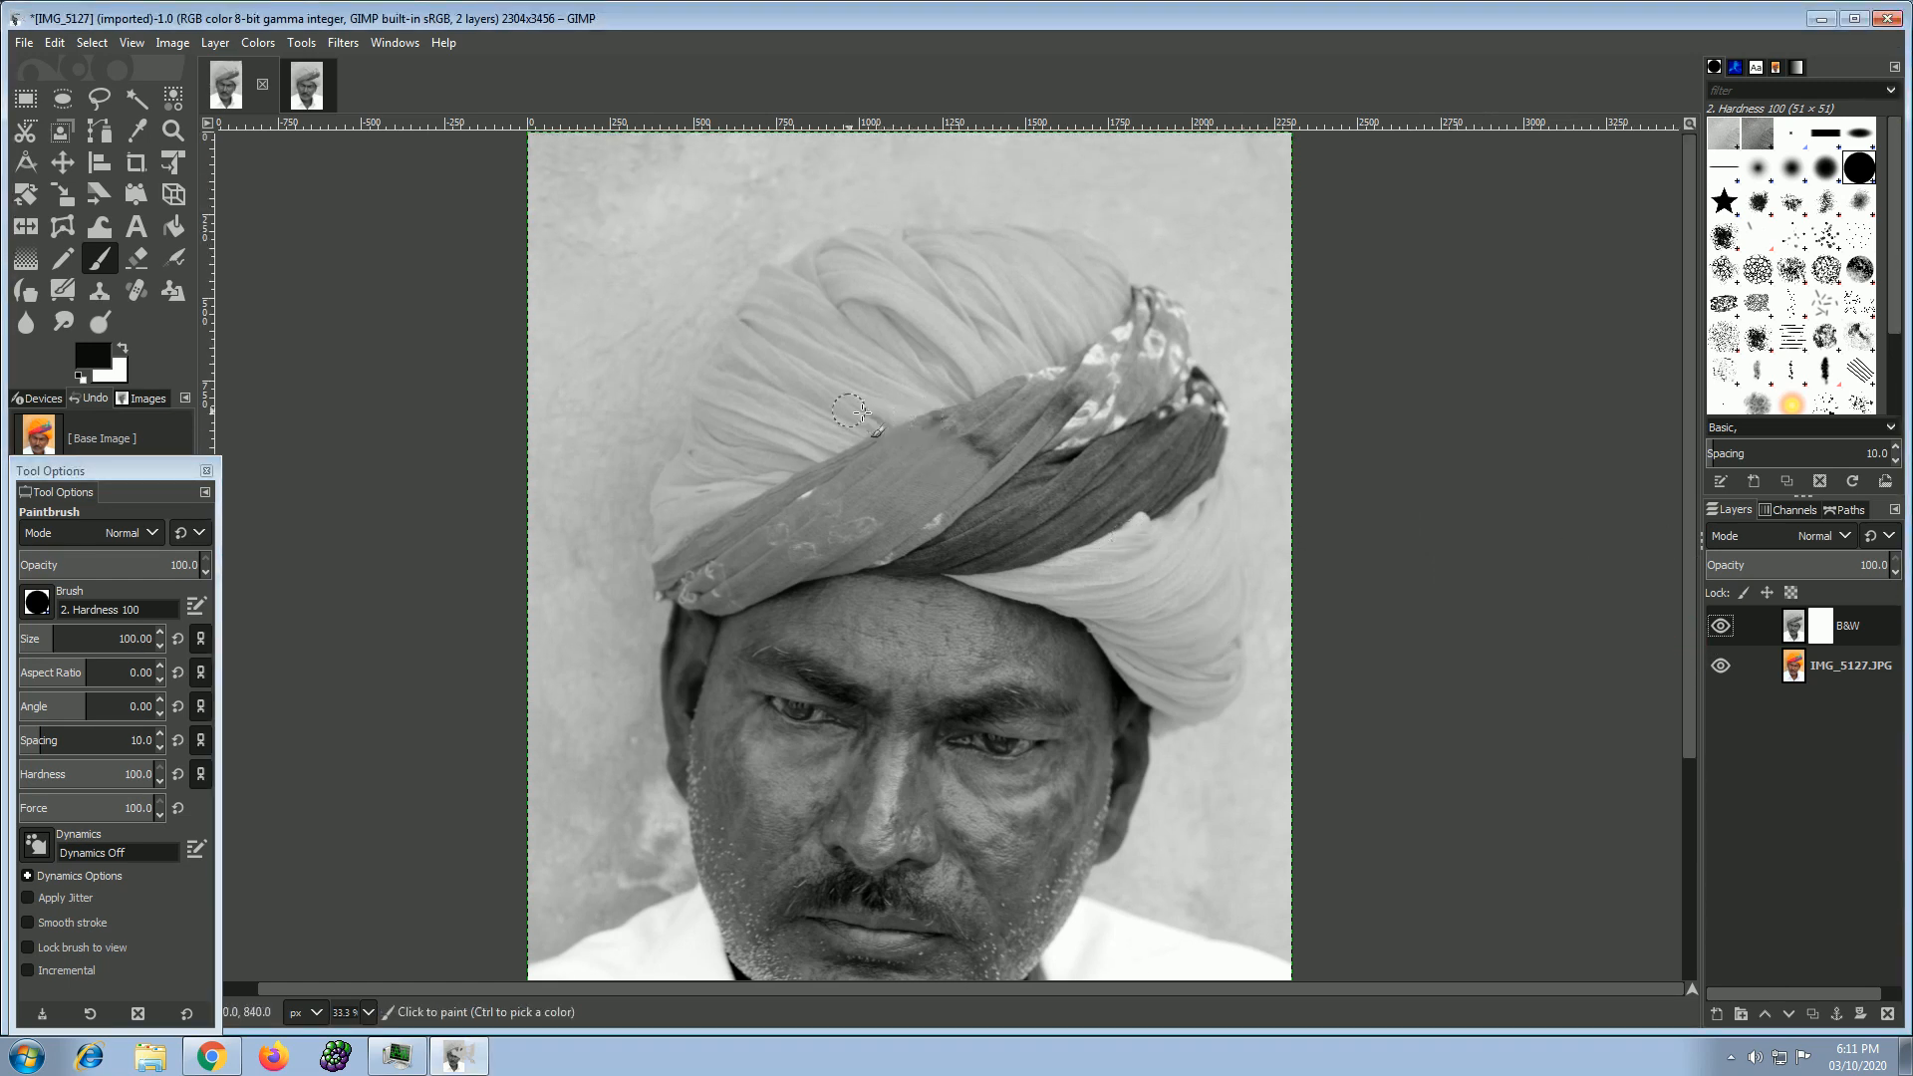
mouse_move(767, 394)
mouse_down()
mouse_move(853, 318)
mouse_move(764, 407)
mouse_move(732, 480)
mouse_move(846, 345)
mouse_move(753, 509)
mouse_move(863, 371)
mouse_move(672, 543)
mouse_up()
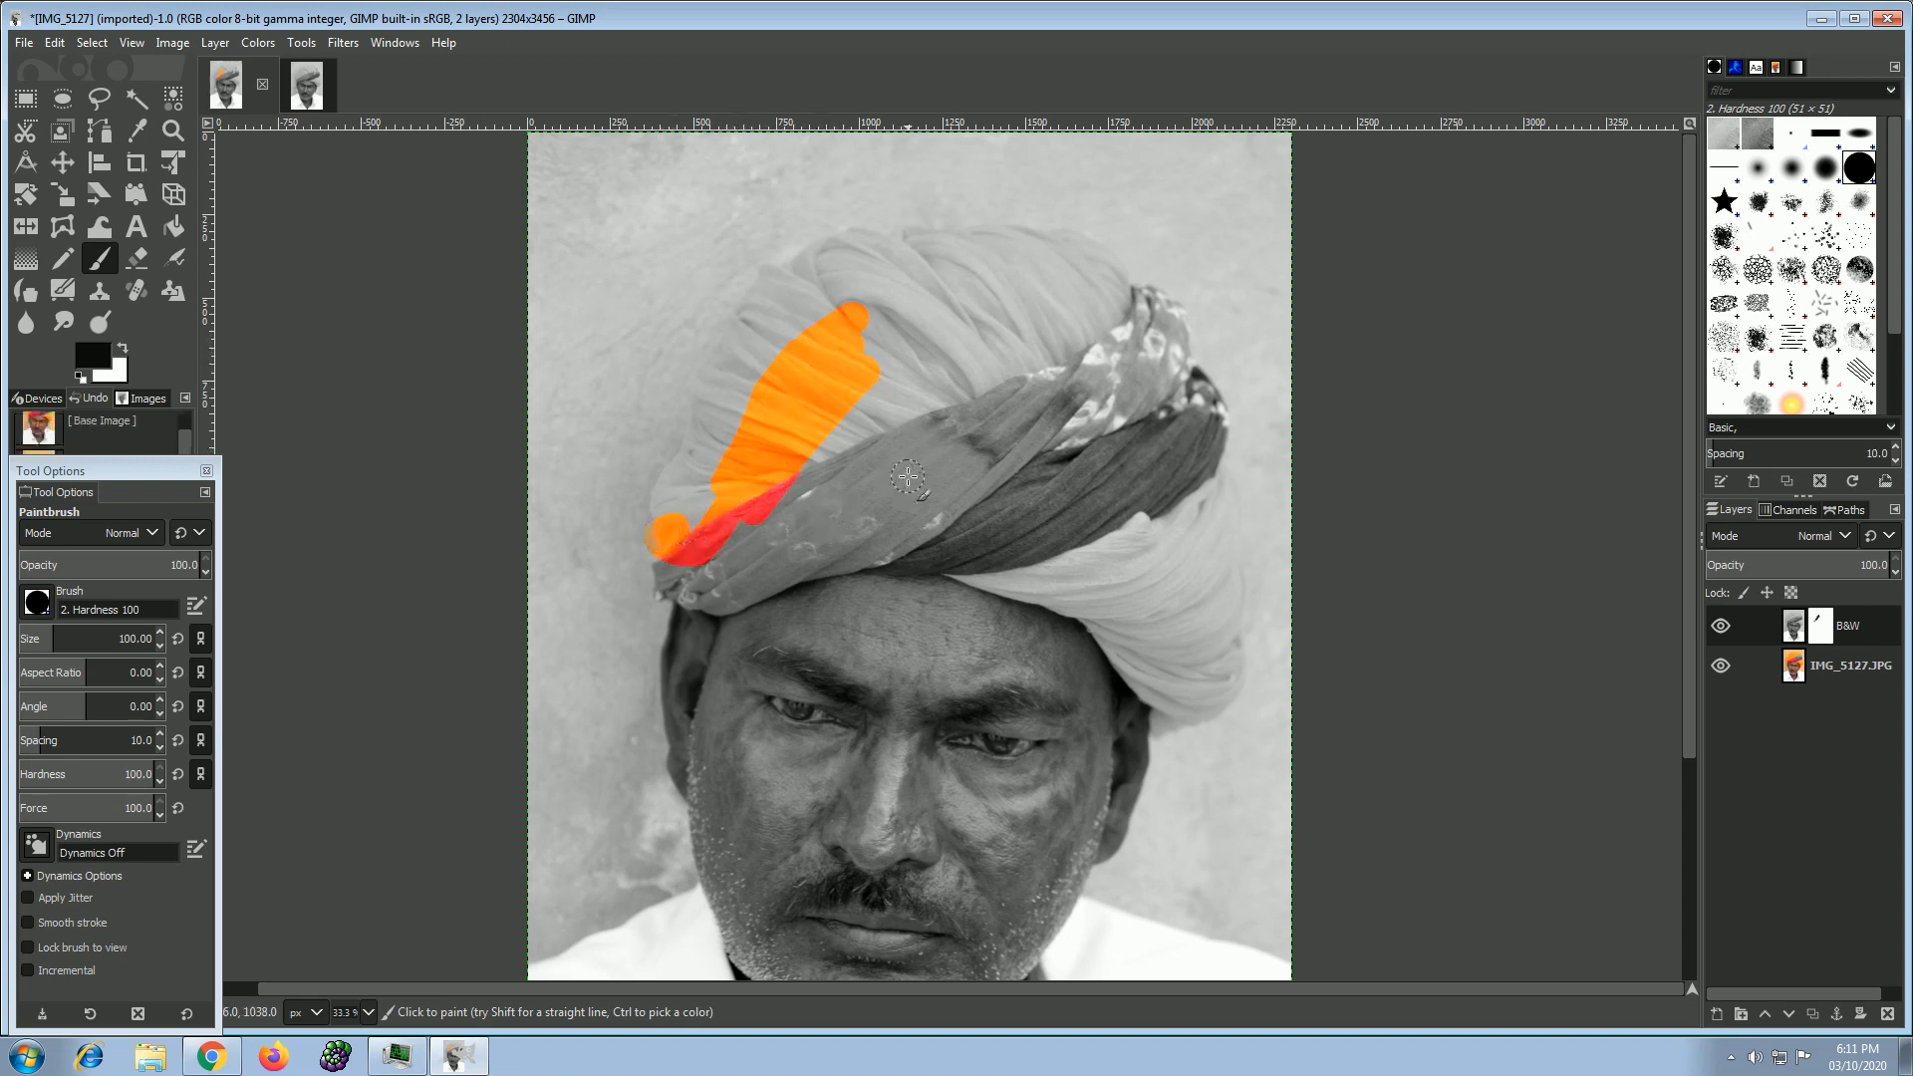
key(ctrl+z)
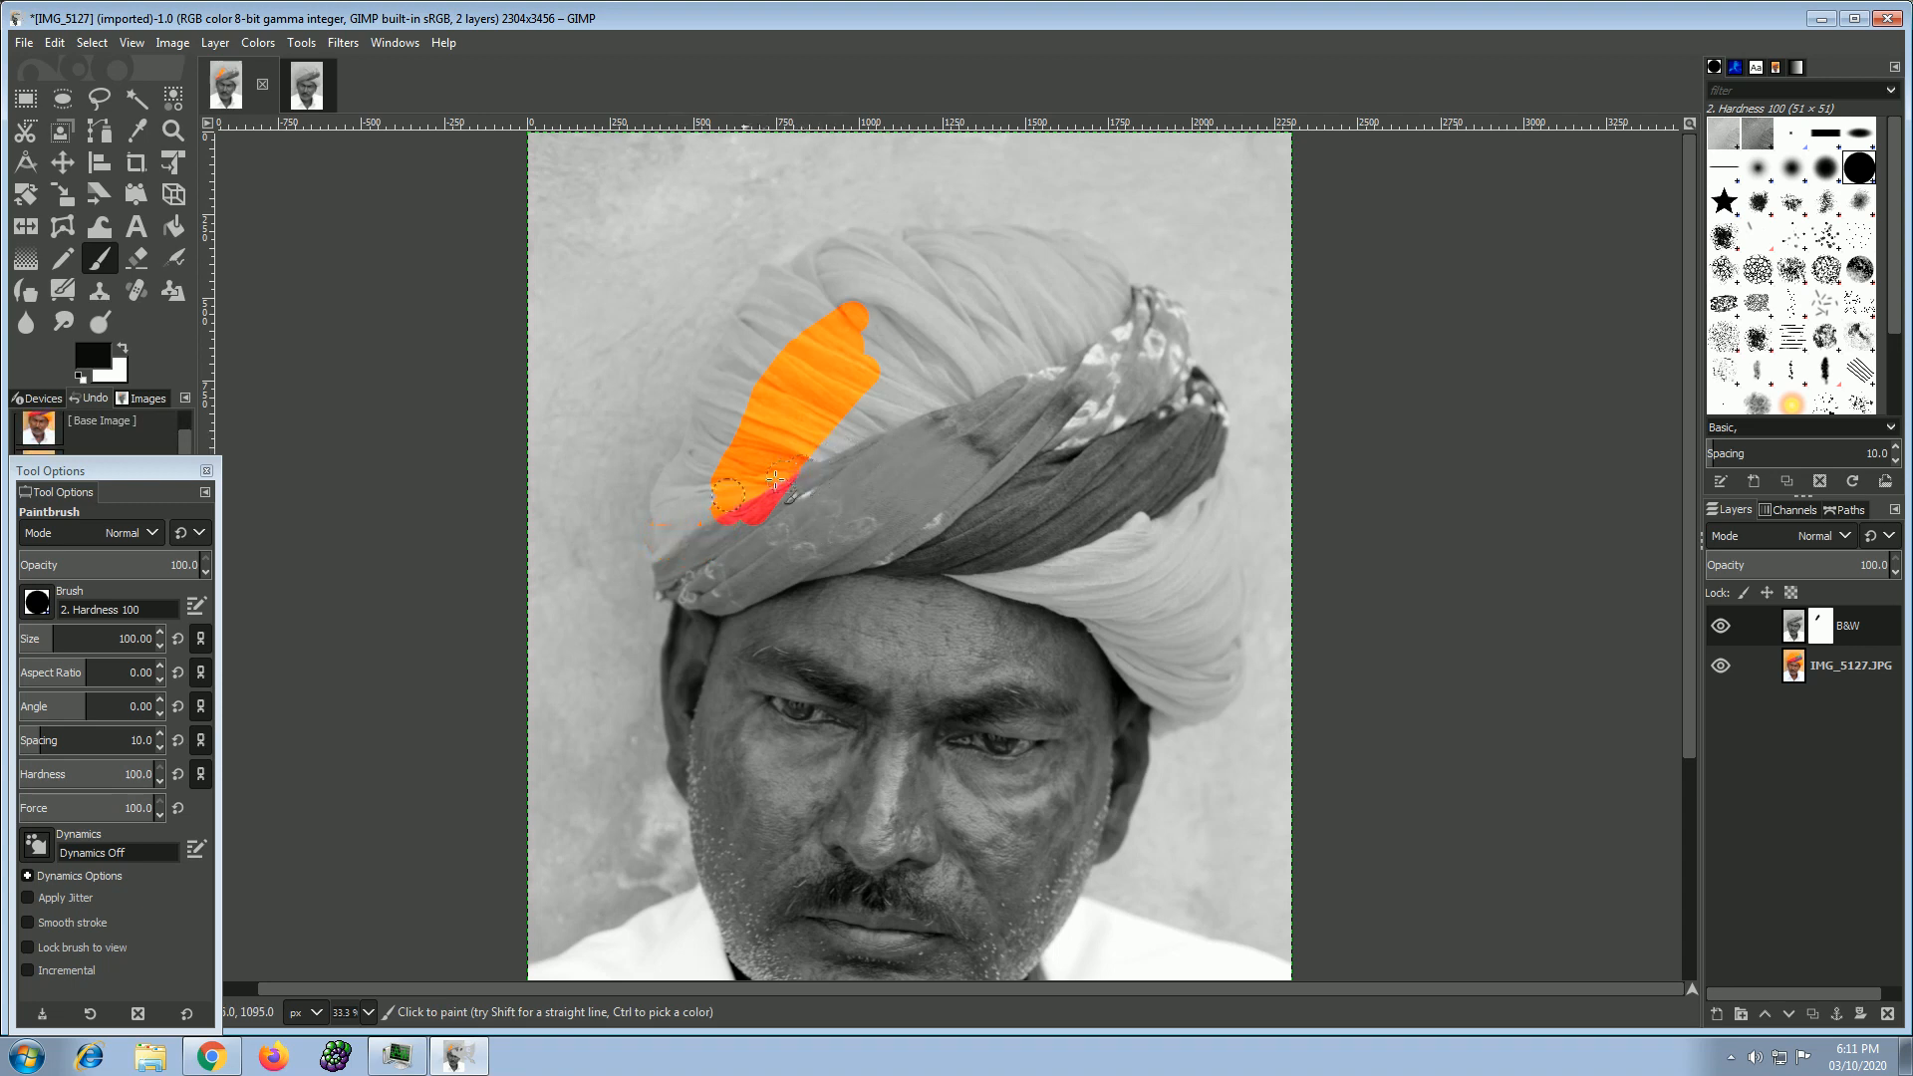
Paint black on the mask over the rest of the turban's left half and its lower band to reveal their colour.
mouse_move(694, 520)
mouse_down()
mouse_move(767, 561)
mouse_move(807, 540)
mouse_move(747, 545)
mouse_move(866, 490)
mouse_move(791, 515)
mouse_move(974, 374)
mouse_move(810, 491)
mouse_move(902, 379)
mouse_move(730, 535)
mouse_move(757, 416)
mouse_move(724, 503)
mouse_move(736, 413)
mouse_move(785, 331)
mouse_move(876, 301)
mouse_move(950, 332)
mouse_move(889, 342)
mouse_move(965, 378)
mouse_move(867, 348)
mouse_move(892, 367)
mouse_move(882, 324)
mouse_move(931, 362)
mouse_move(912, 419)
mouse_up()
mouse_move(728, 494)
mouse_down()
mouse_move(692, 513)
mouse_move(665, 495)
mouse_move(671, 592)
mouse_move(702, 580)
mouse_move(682, 595)
mouse_move(737, 602)
mouse_move(1011, 493)
mouse_up()
mouse_move(689, 546)
mouse_down()
mouse_move(742, 576)
mouse_move(693, 558)
mouse_move(674, 477)
mouse_move(697, 466)
mouse_move(709, 503)
mouse_move(708, 412)
mouse_move(770, 317)
mouse_move(762, 374)
mouse_move(719, 384)
mouse_move(738, 348)
mouse_move(708, 385)
mouse_move(747, 314)
mouse_move(711, 403)
mouse_up()
mouse_move(761, 317)
mouse_down()
mouse_move(765, 291)
mouse_move(871, 249)
mouse_move(906, 258)
mouse_move(997, 367)
mouse_move(835, 294)
mouse_up()
mouse_move(803, 293)
mouse_down()
mouse_move(894, 275)
mouse_move(939, 311)
mouse_move(862, 272)
mouse_move(918, 256)
mouse_up()
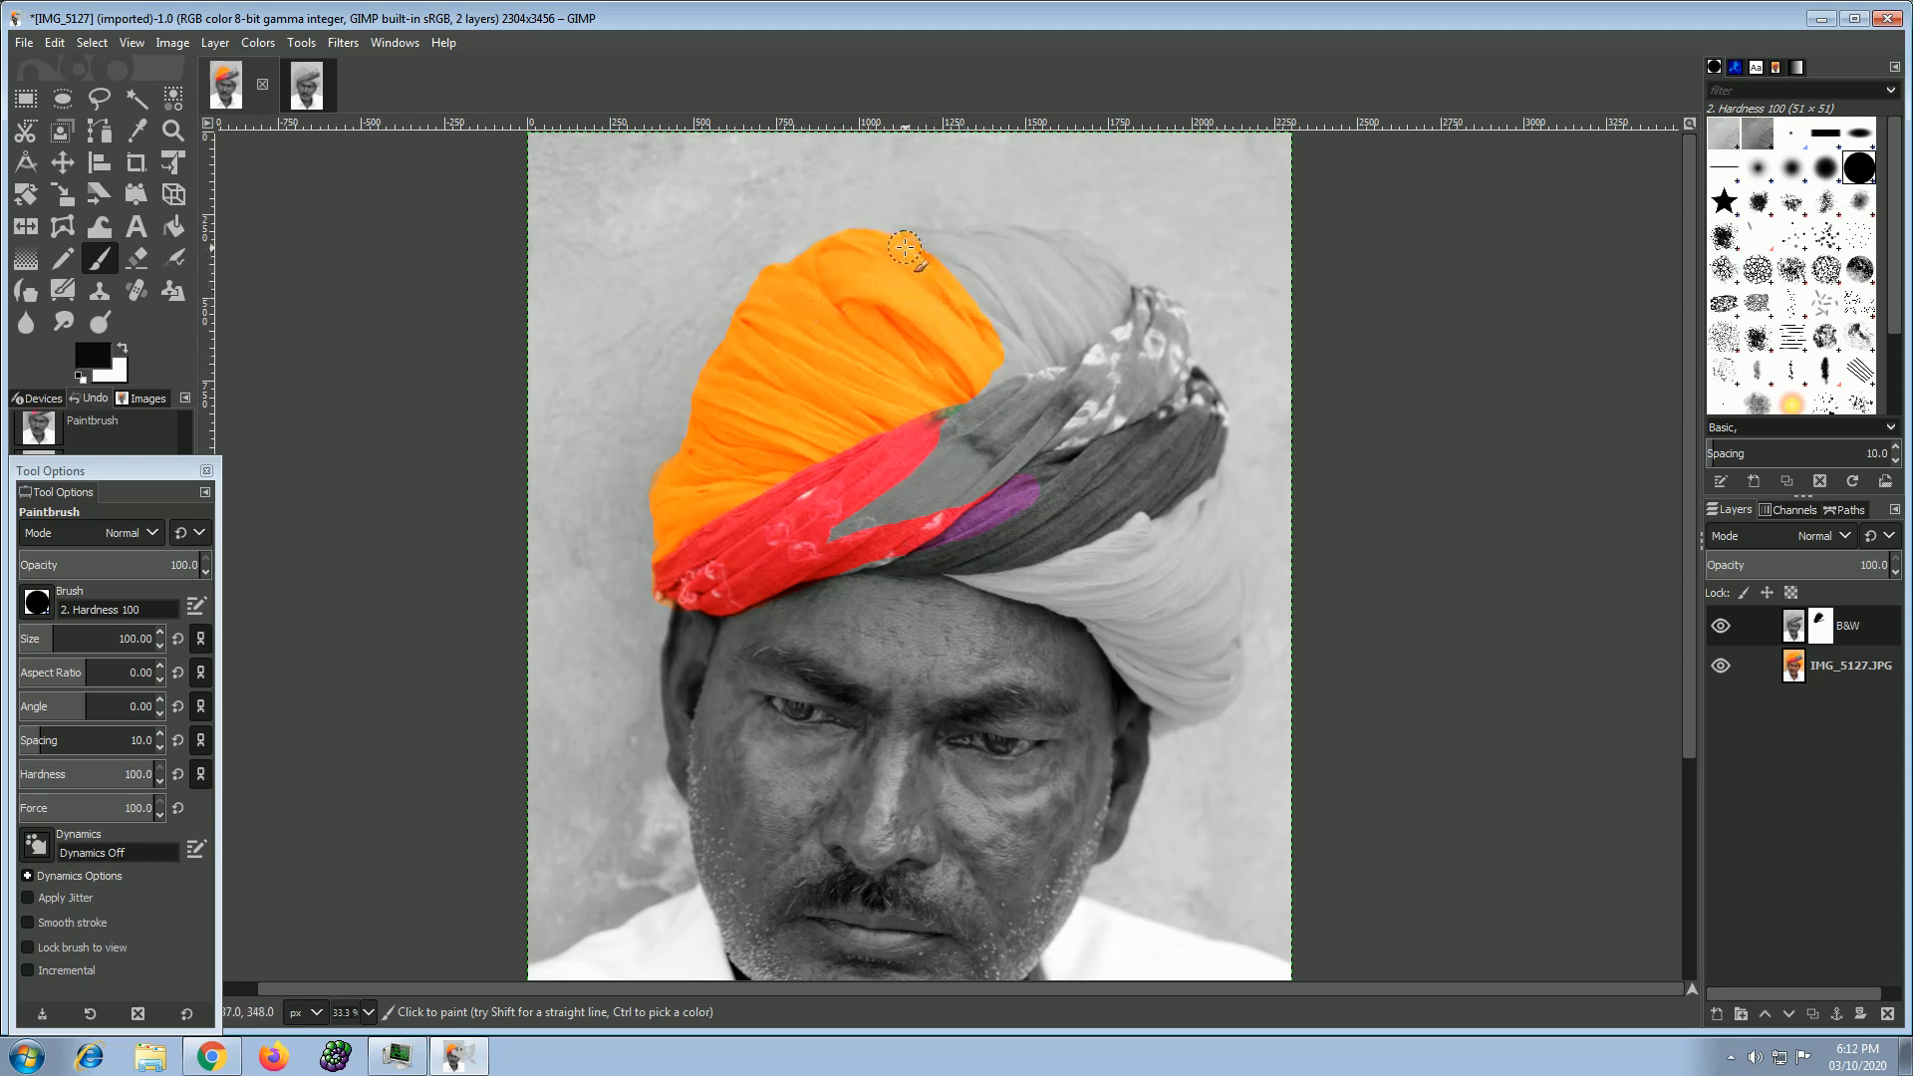
Paint black on the mask along the turban's top, right and lower edges to reveal the colour there.
key(ctrl)
drag(902, 246, 1045, 249)
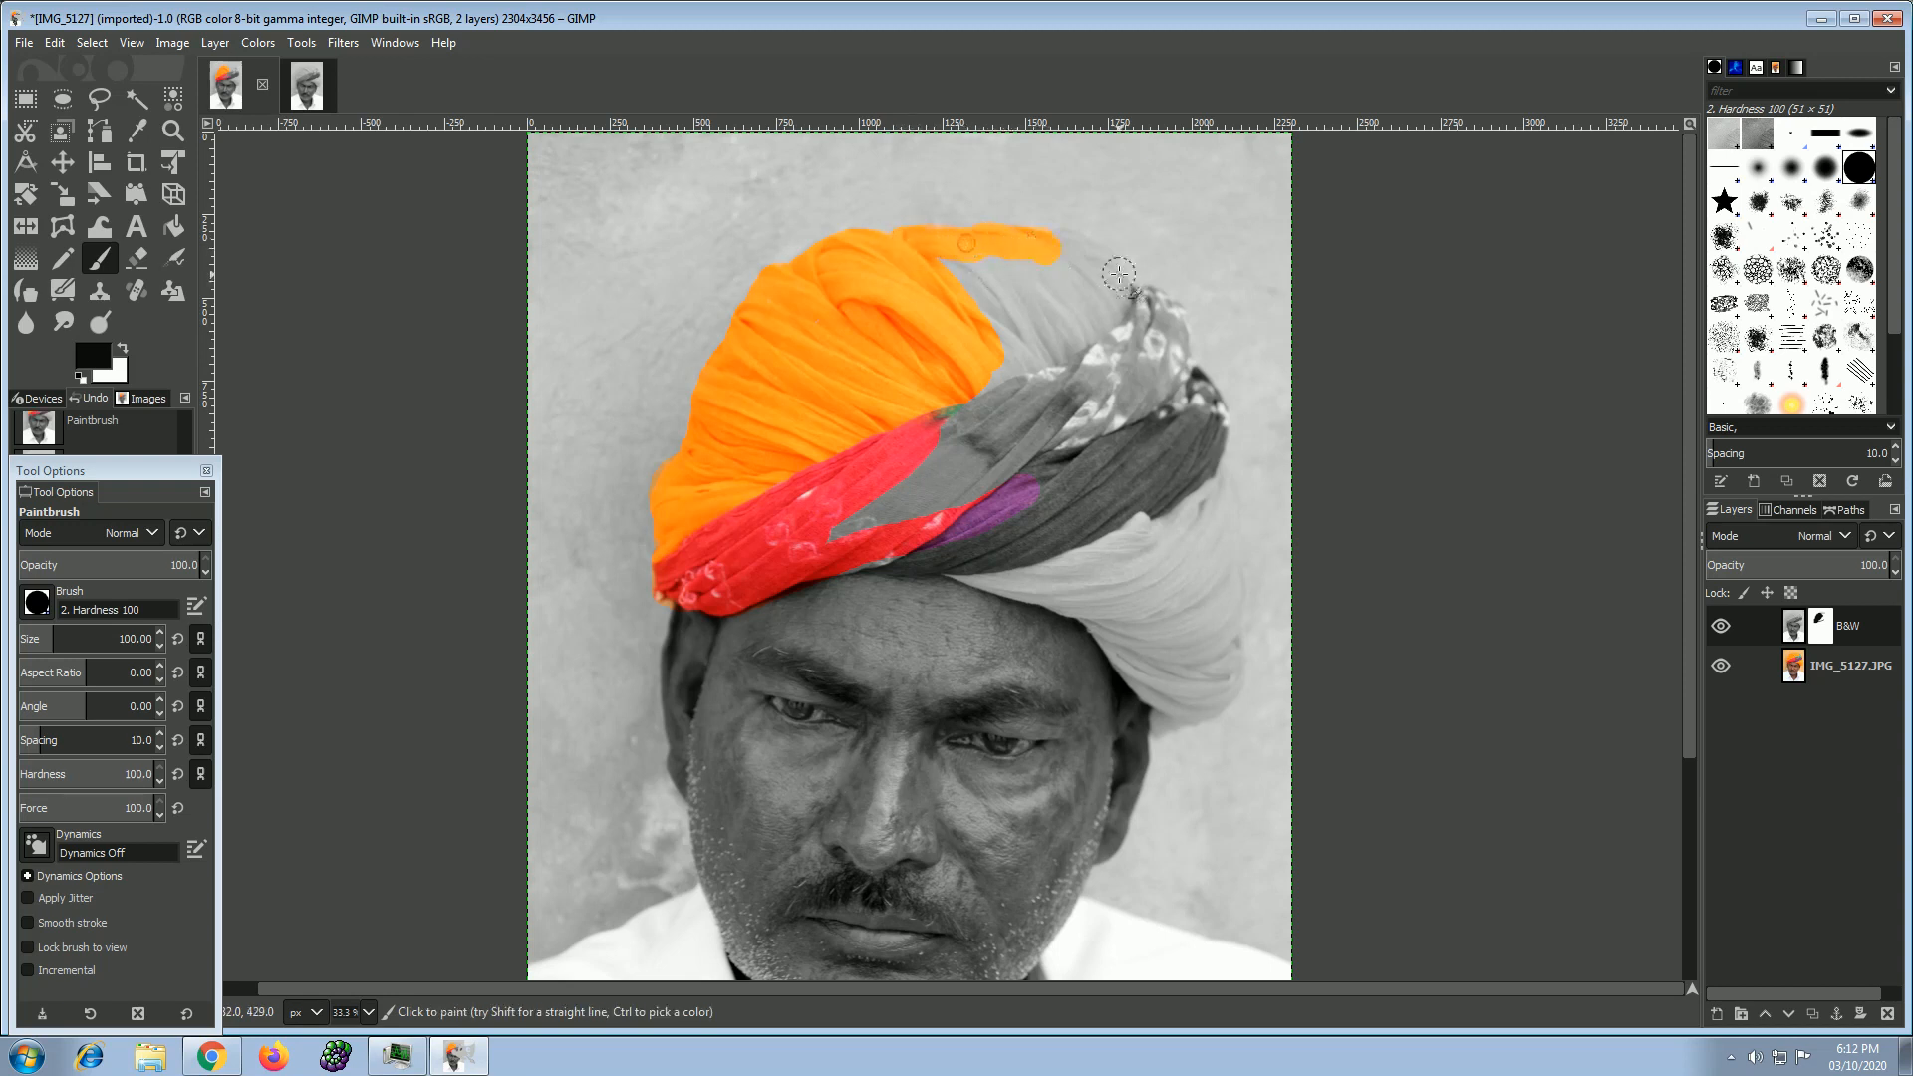
mouse_move(1057, 244)
mouse_down()
mouse_move(1128, 358)
mouse_move(1138, 300)
mouse_move(1174, 333)
mouse_move(1153, 417)
mouse_move(1187, 382)
mouse_move(1218, 421)
mouse_move(1201, 429)
mouse_move(1184, 362)
mouse_move(1175, 407)
mouse_move(1187, 378)
mouse_move(1215, 460)
mouse_move(1189, 391)
mouse_move(1215, 435)
mouse_move(1181, 524)
mouse_move(1208, 477)
mouse_move(1234, 528)
mouse_move(1208, 604)
mouse_up()
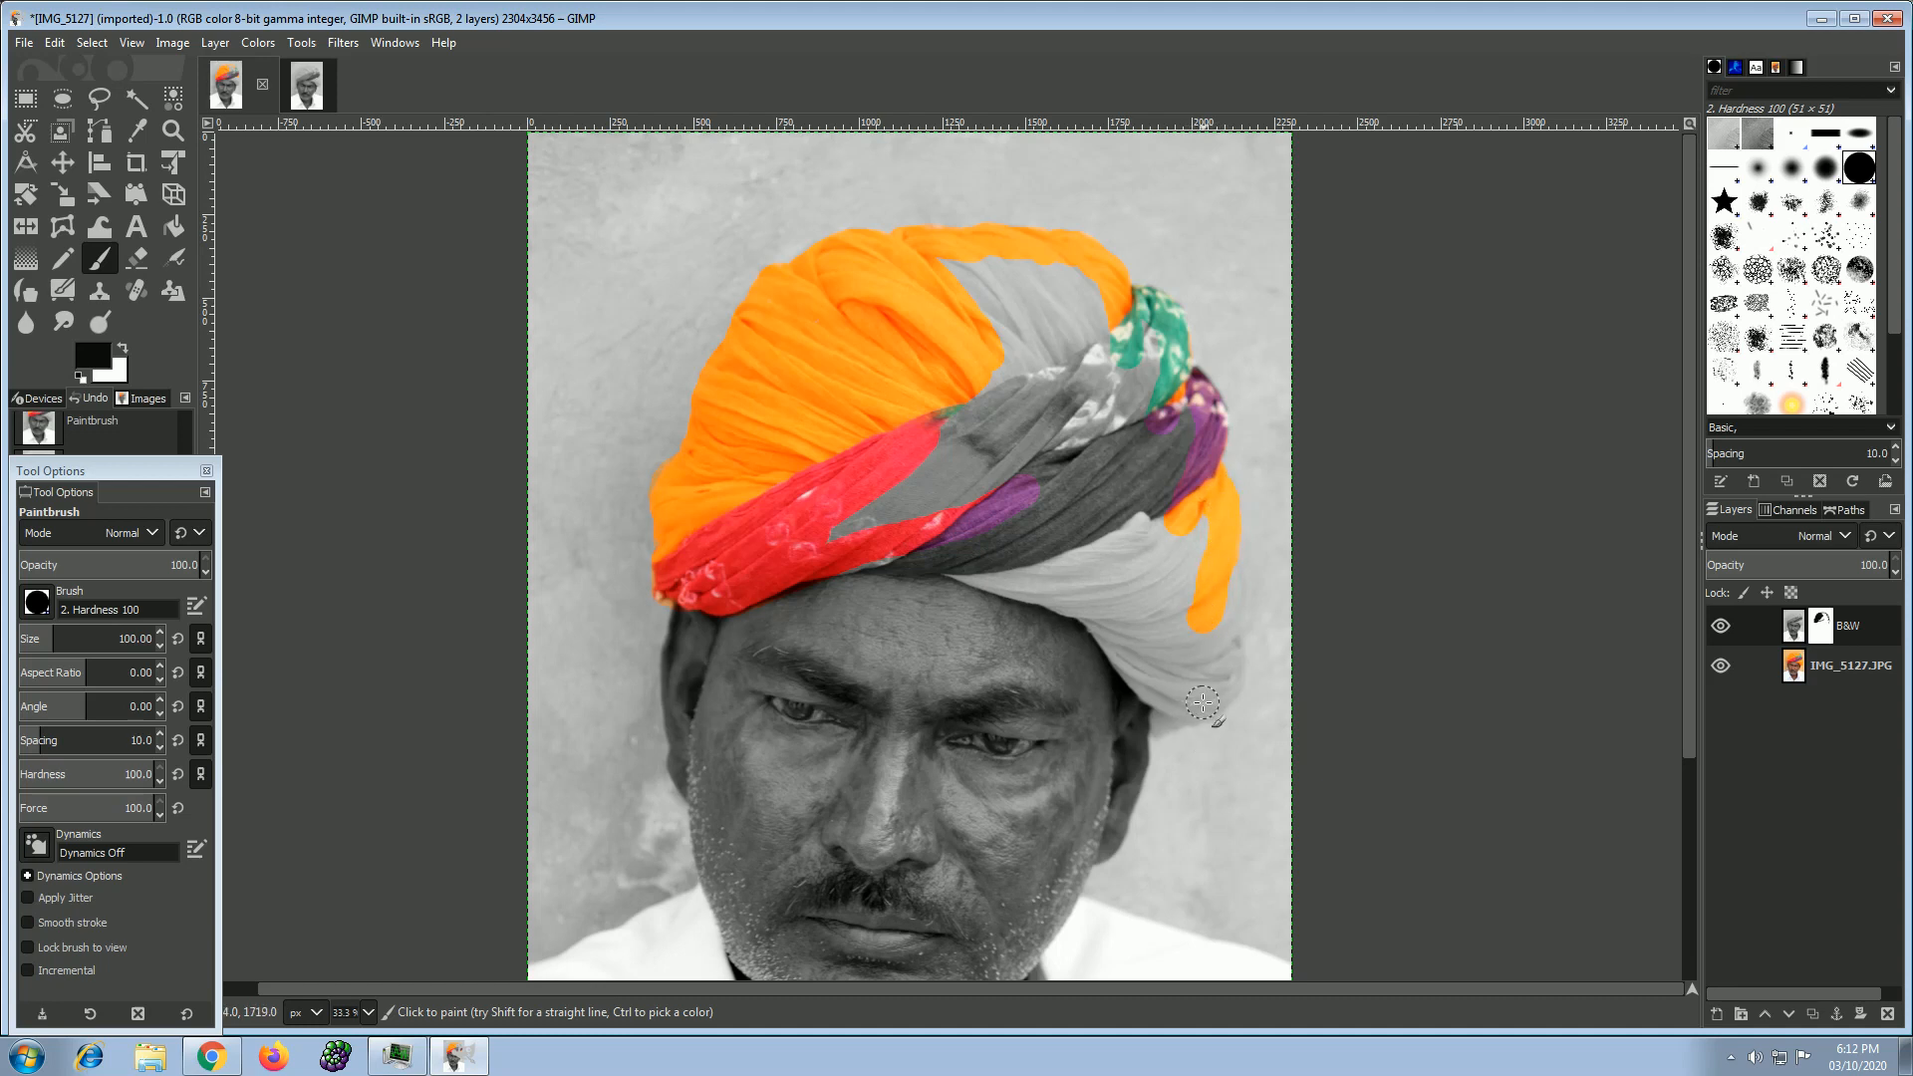
mouse_move(1197, 703)
mouse_down()
mouse_move(1235, 663)
mouse_move(1233, 682)
mouse_move(1227, 667)
mouse_move(1214, 691)
mouse_move(1226, 559)
mouse_move(1235, 608)
mouse_move(1177, 711)
mouse_up()
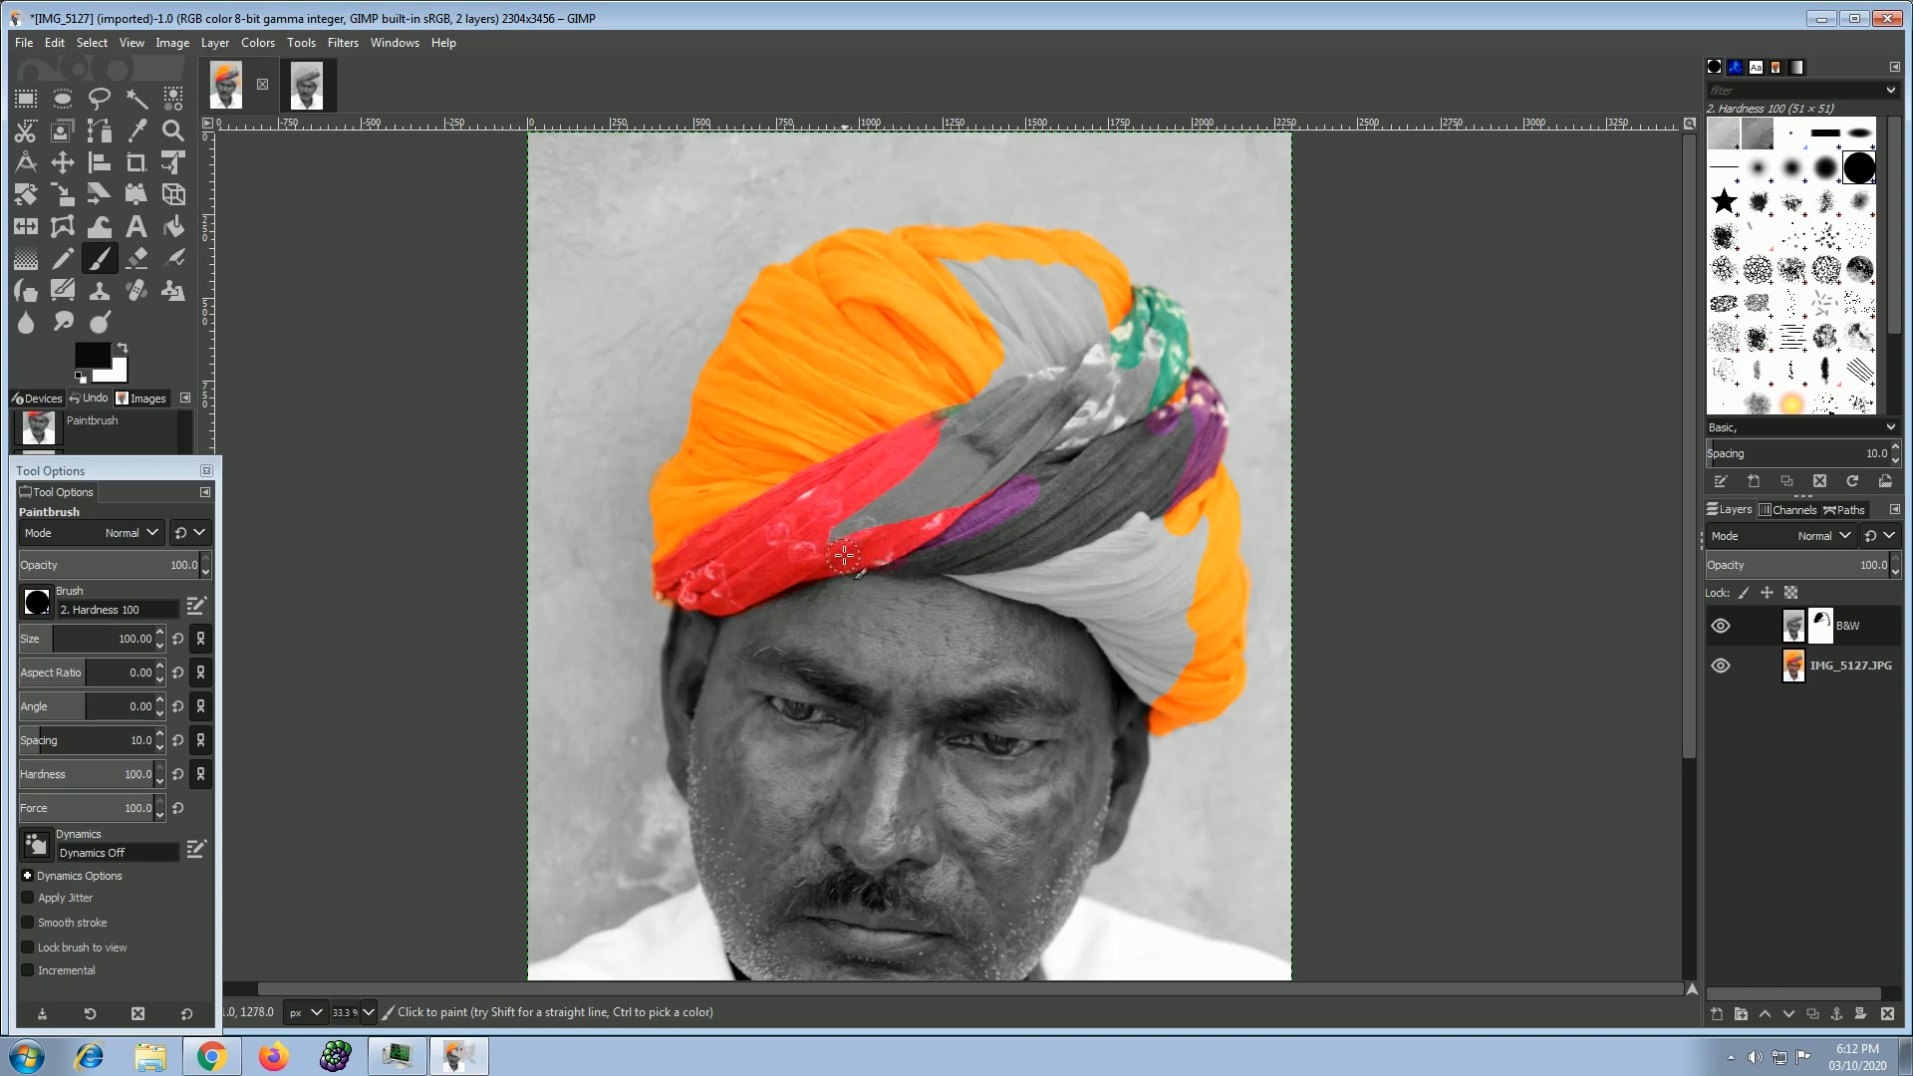
mouse_move(895, 558)
mouse_down()
mouse_move(1109, 599)
mouse_move(977, 570)
mouse_move(1116, 608)
mouse_move(1072, 614)
mouse_move(1095, 612)
mouse_move(1163, 698)
mouse_up()
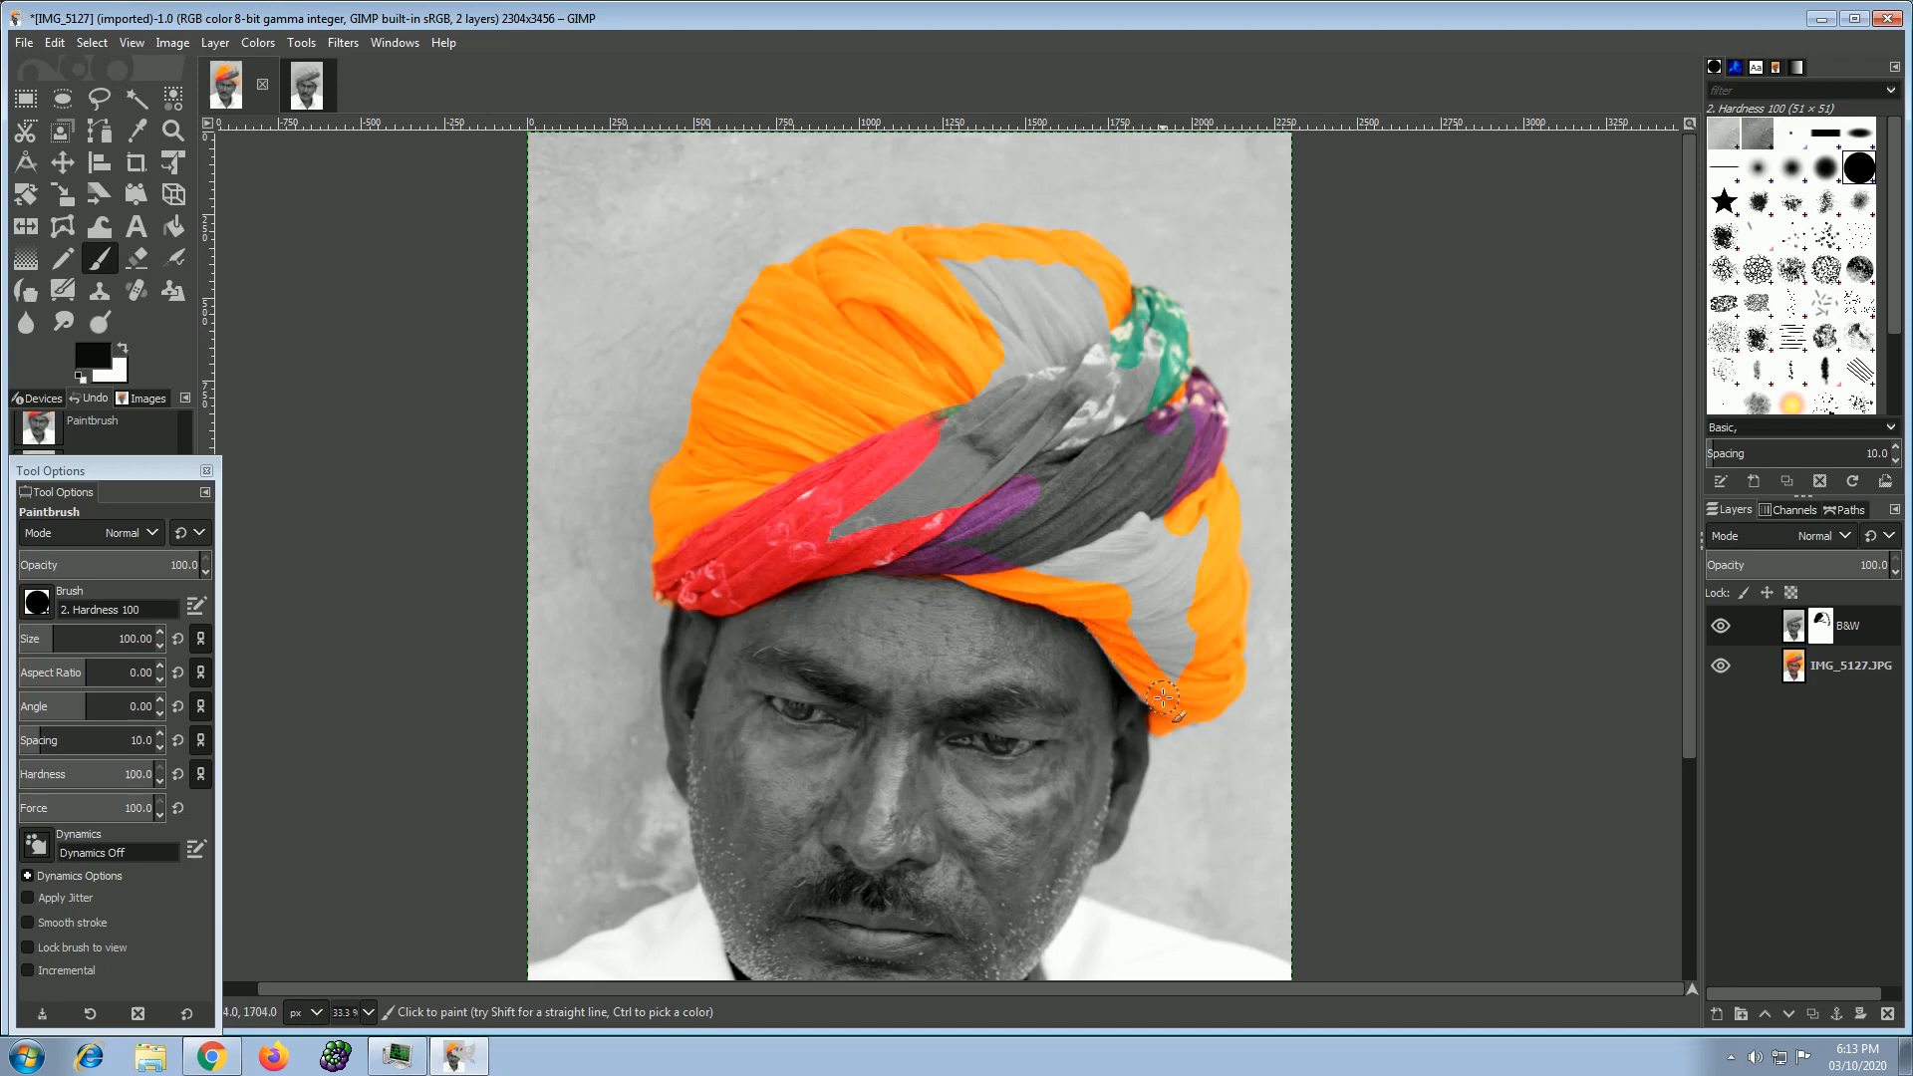
drag(1111, 635, 1154, 695)
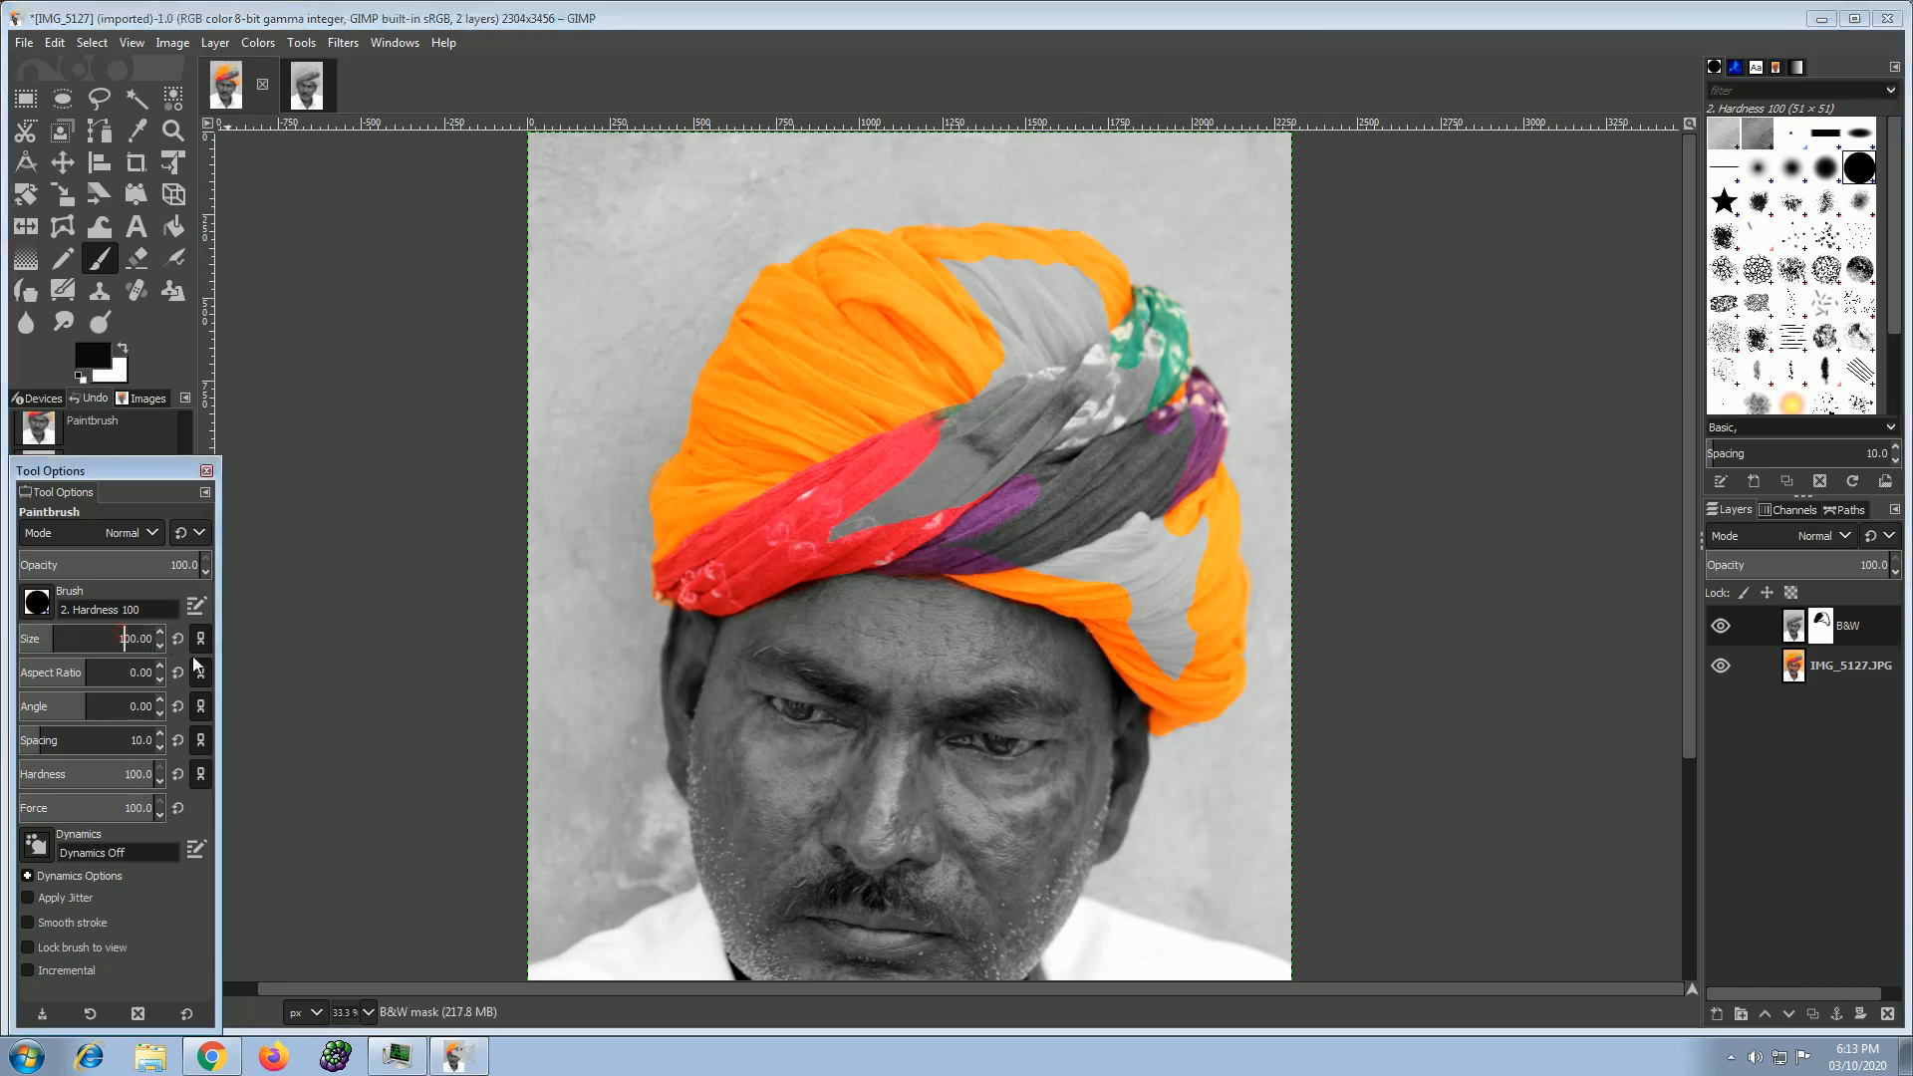
Set the brush size to 200 and paint black on the mask over the remaining gray areas inside the turban.
key(Return)
mouse_move(967, 295)
mouse_down()
mouse_move(951, 475)
mouse_move(865, 477)
mouse_move(1204, 477)
mouse_move(1148, 519)
mouse_move(1193, 625)
mouse_move(1183, 674)
mouse_move(1102, 482)
mouse_move(1042, 402)
mouse_move(1004, 459)
mouse_move(1109, 577)
mouse_move(938, 509)
mouse_move(979, 514)
mouse_move(942, 460)
mouse_move(1043, 297)
mouse_move(1025, 279)
mouse_move(1103, 373)
mouse_move(1093, 416)
mouse_move(1046, 361)
mouse_move(1074, 299)
mouse_move(1060, 288)
mouse_move(1099, 342)
mouse_move(1122, 465)
mouse_move(1026, 423)
mouse_move(1101, 450)
mouse_move(1138, 407)
mouse_move(1129, 347)
mouse_move(1176, 465)
mouse_move(1130, 375)
mouse_move(1193, 419)
mouse_up()
drag(936, 437, 1012, 379)
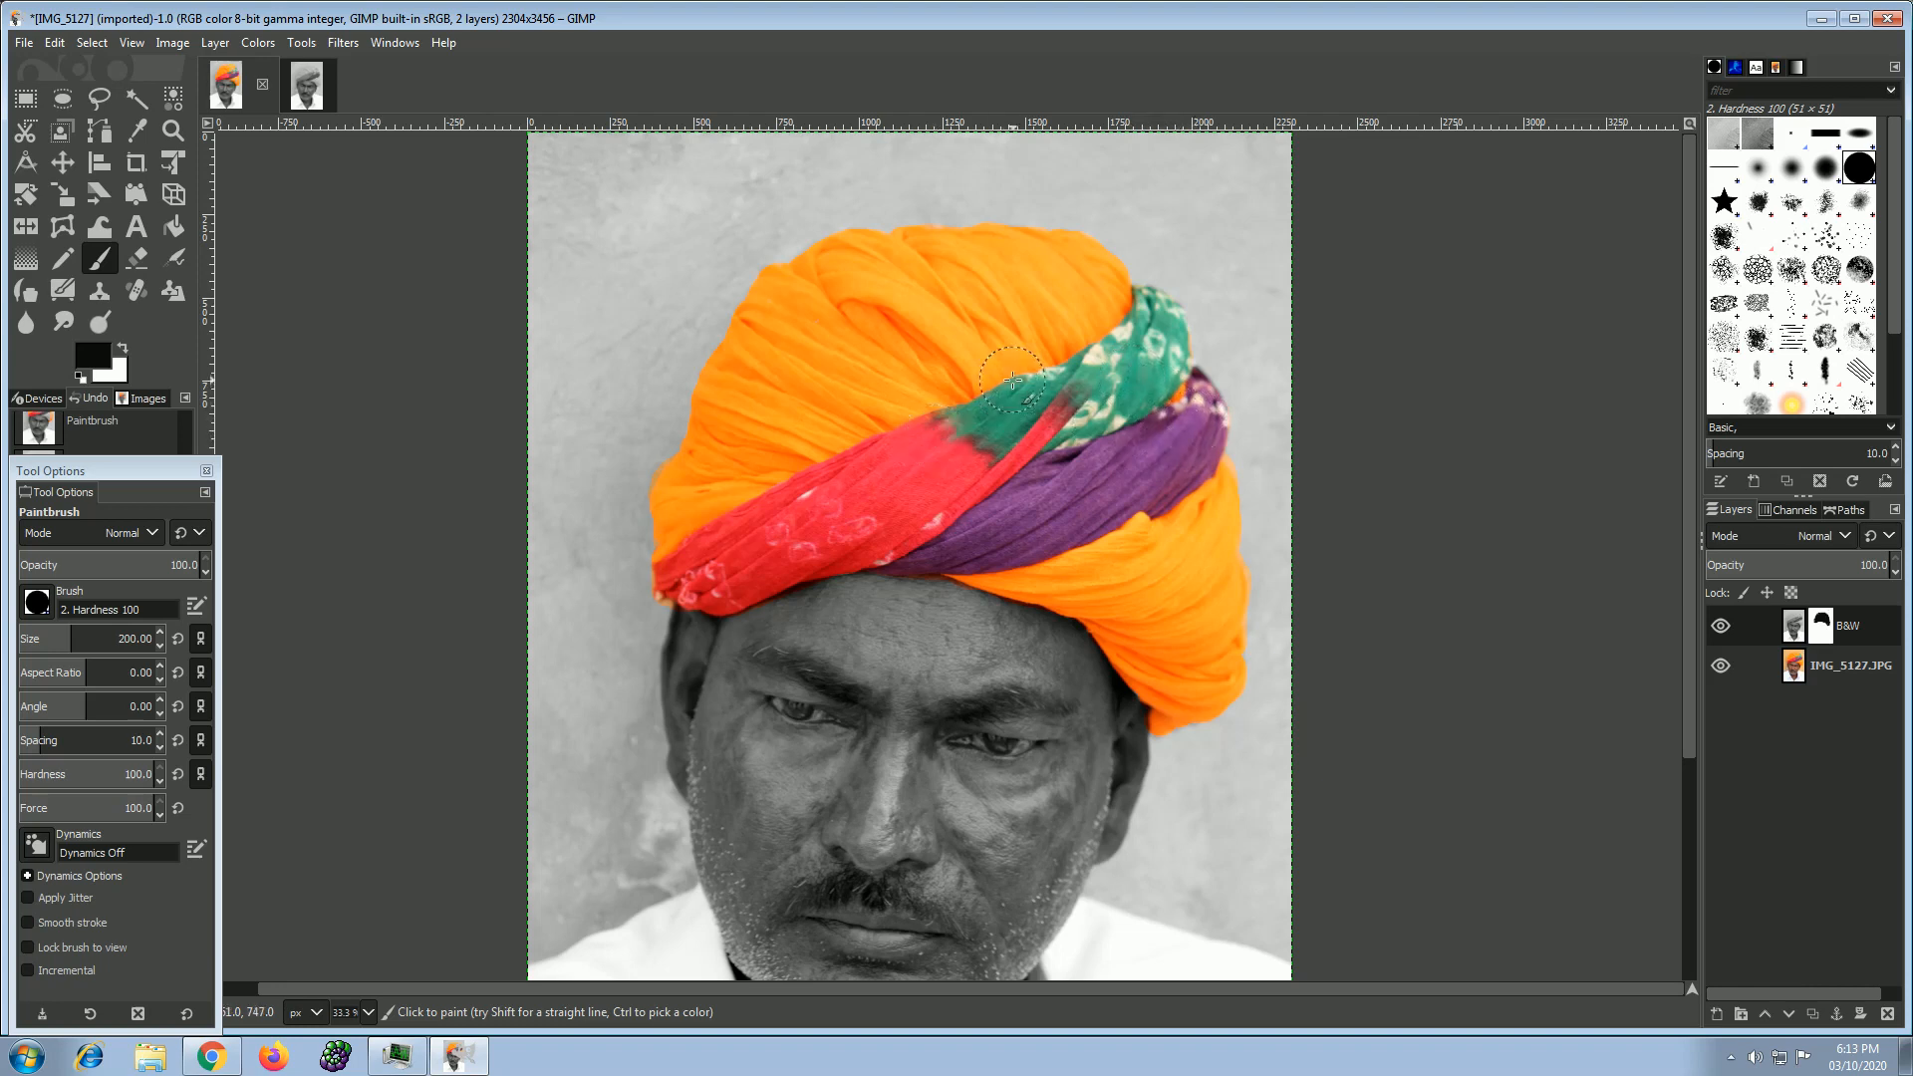
Export the finished image to the Desktop as IMG_5127_GIMP.JPG with JPEG quality 98.
scroll(1012, 380, down, 1)
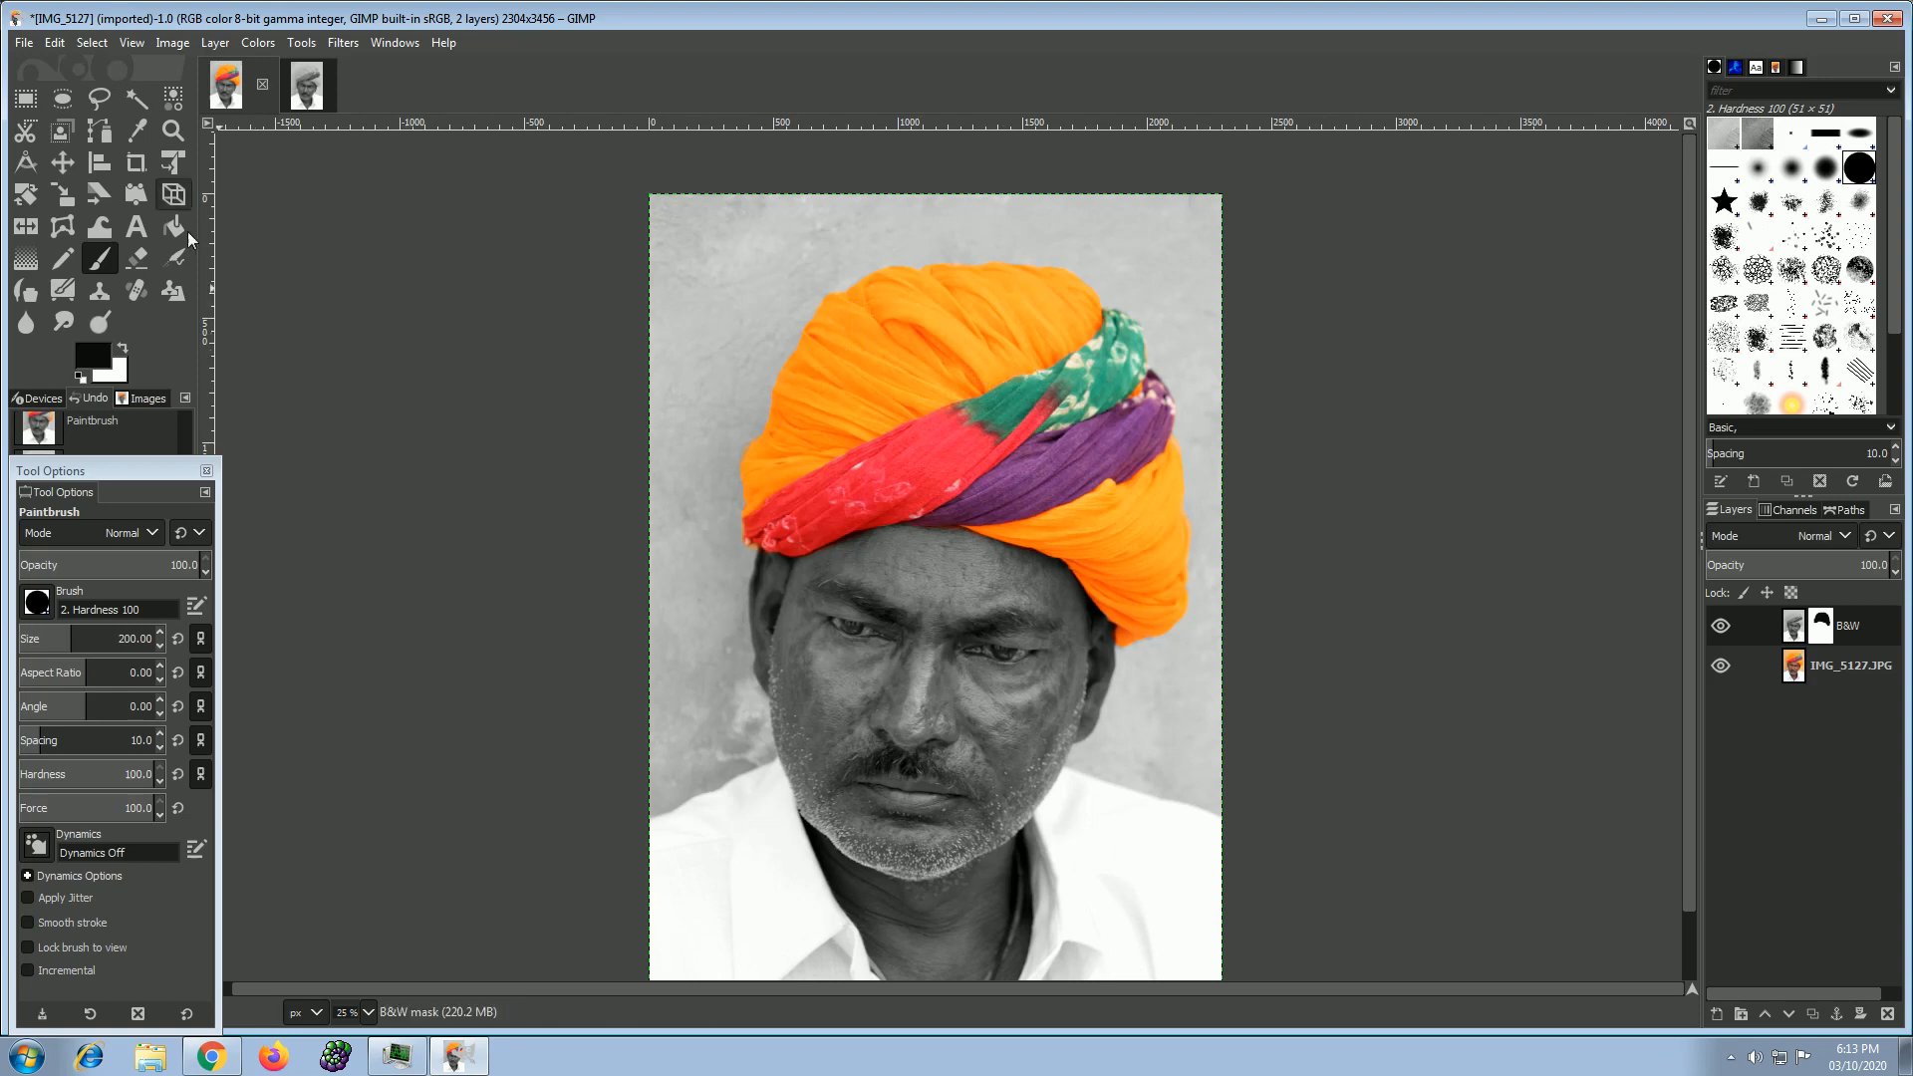
click(23, 43)
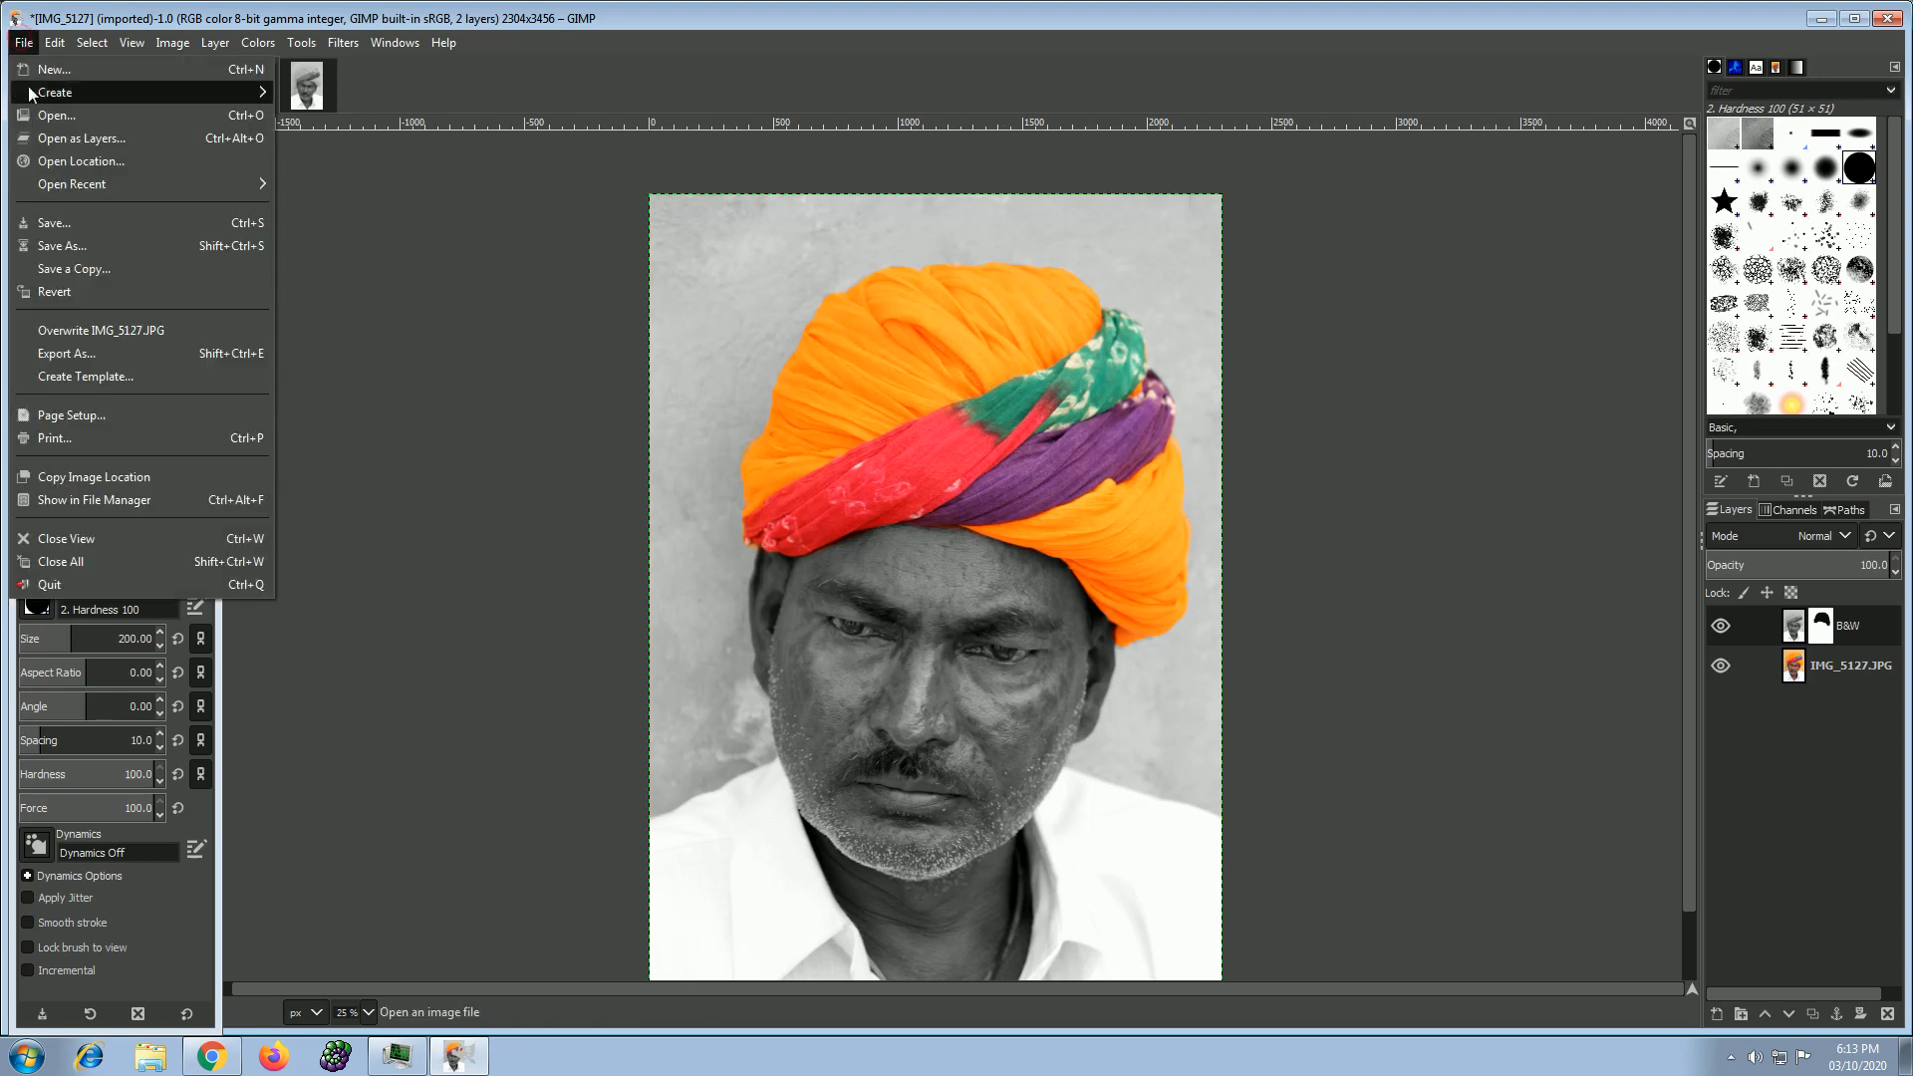
click(73, 350)
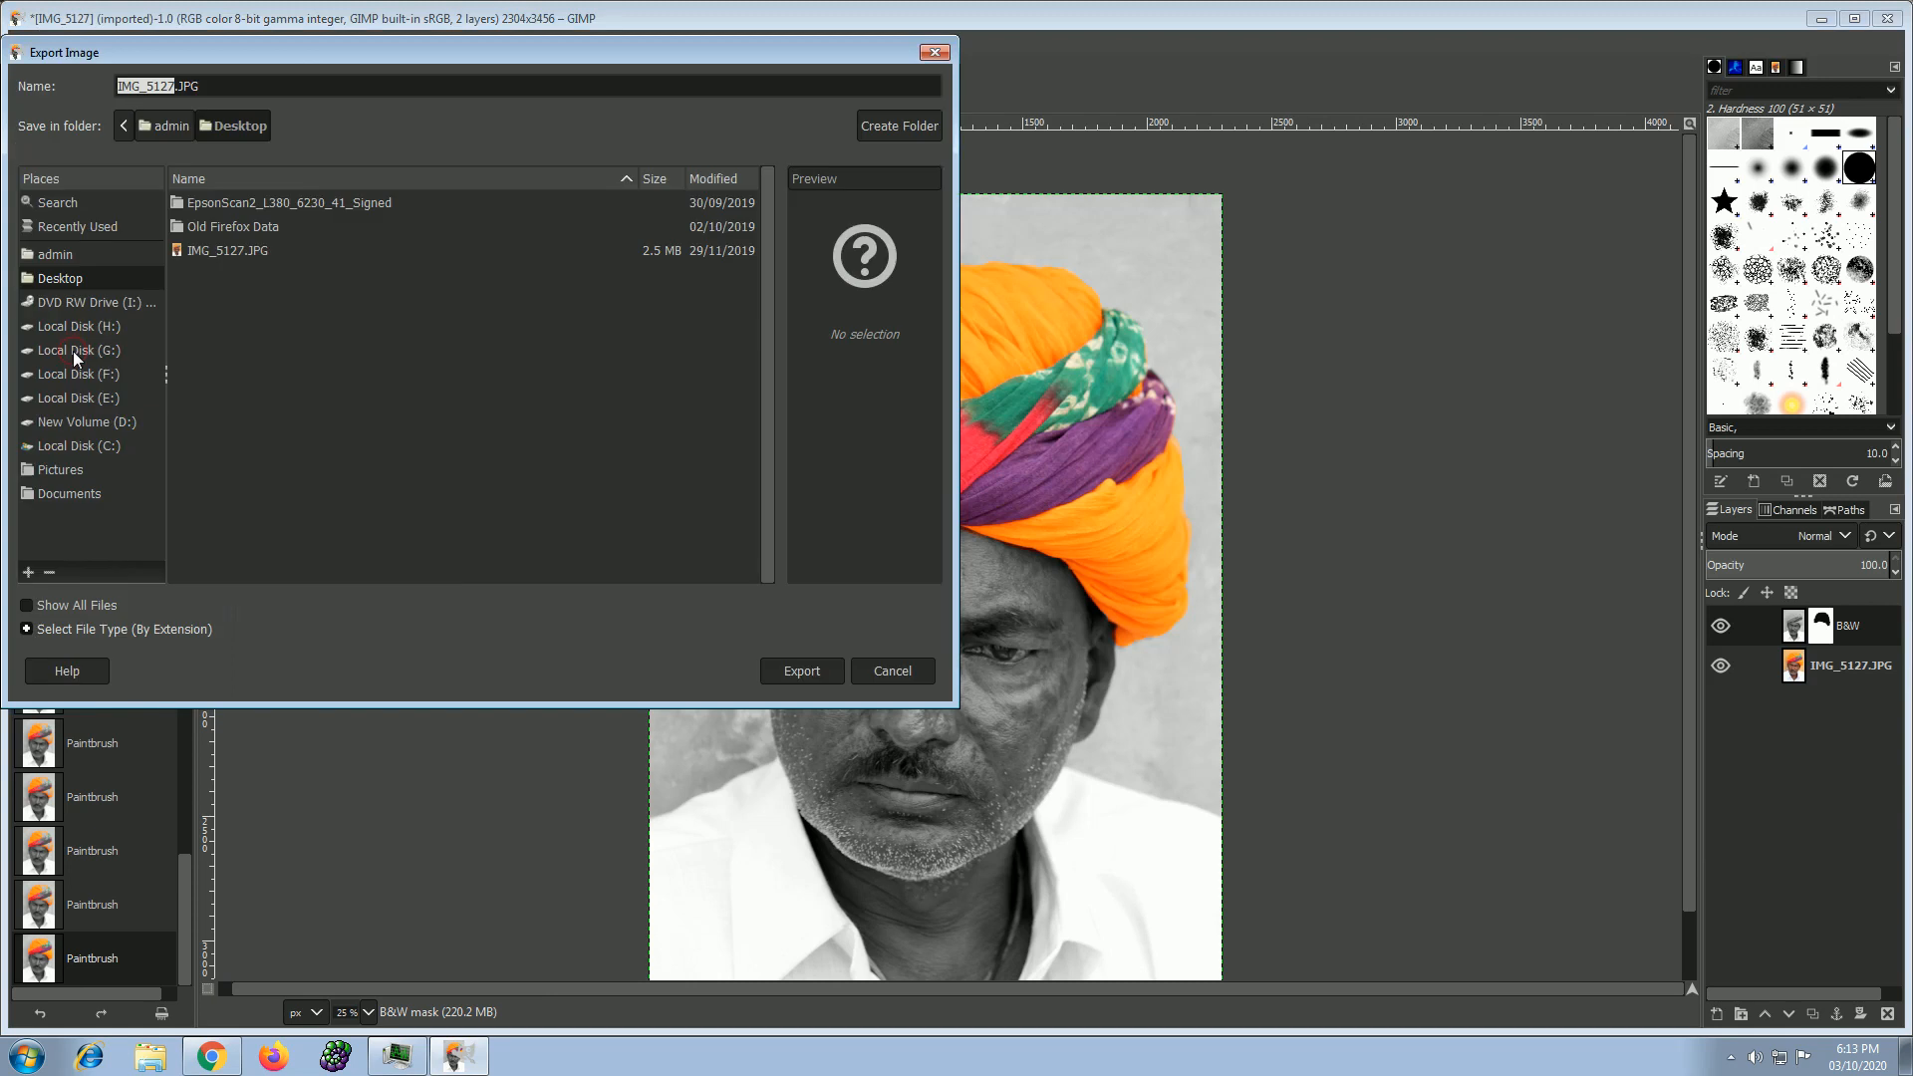
click(172, 86)
text(_GIMP)
click(829, 674)
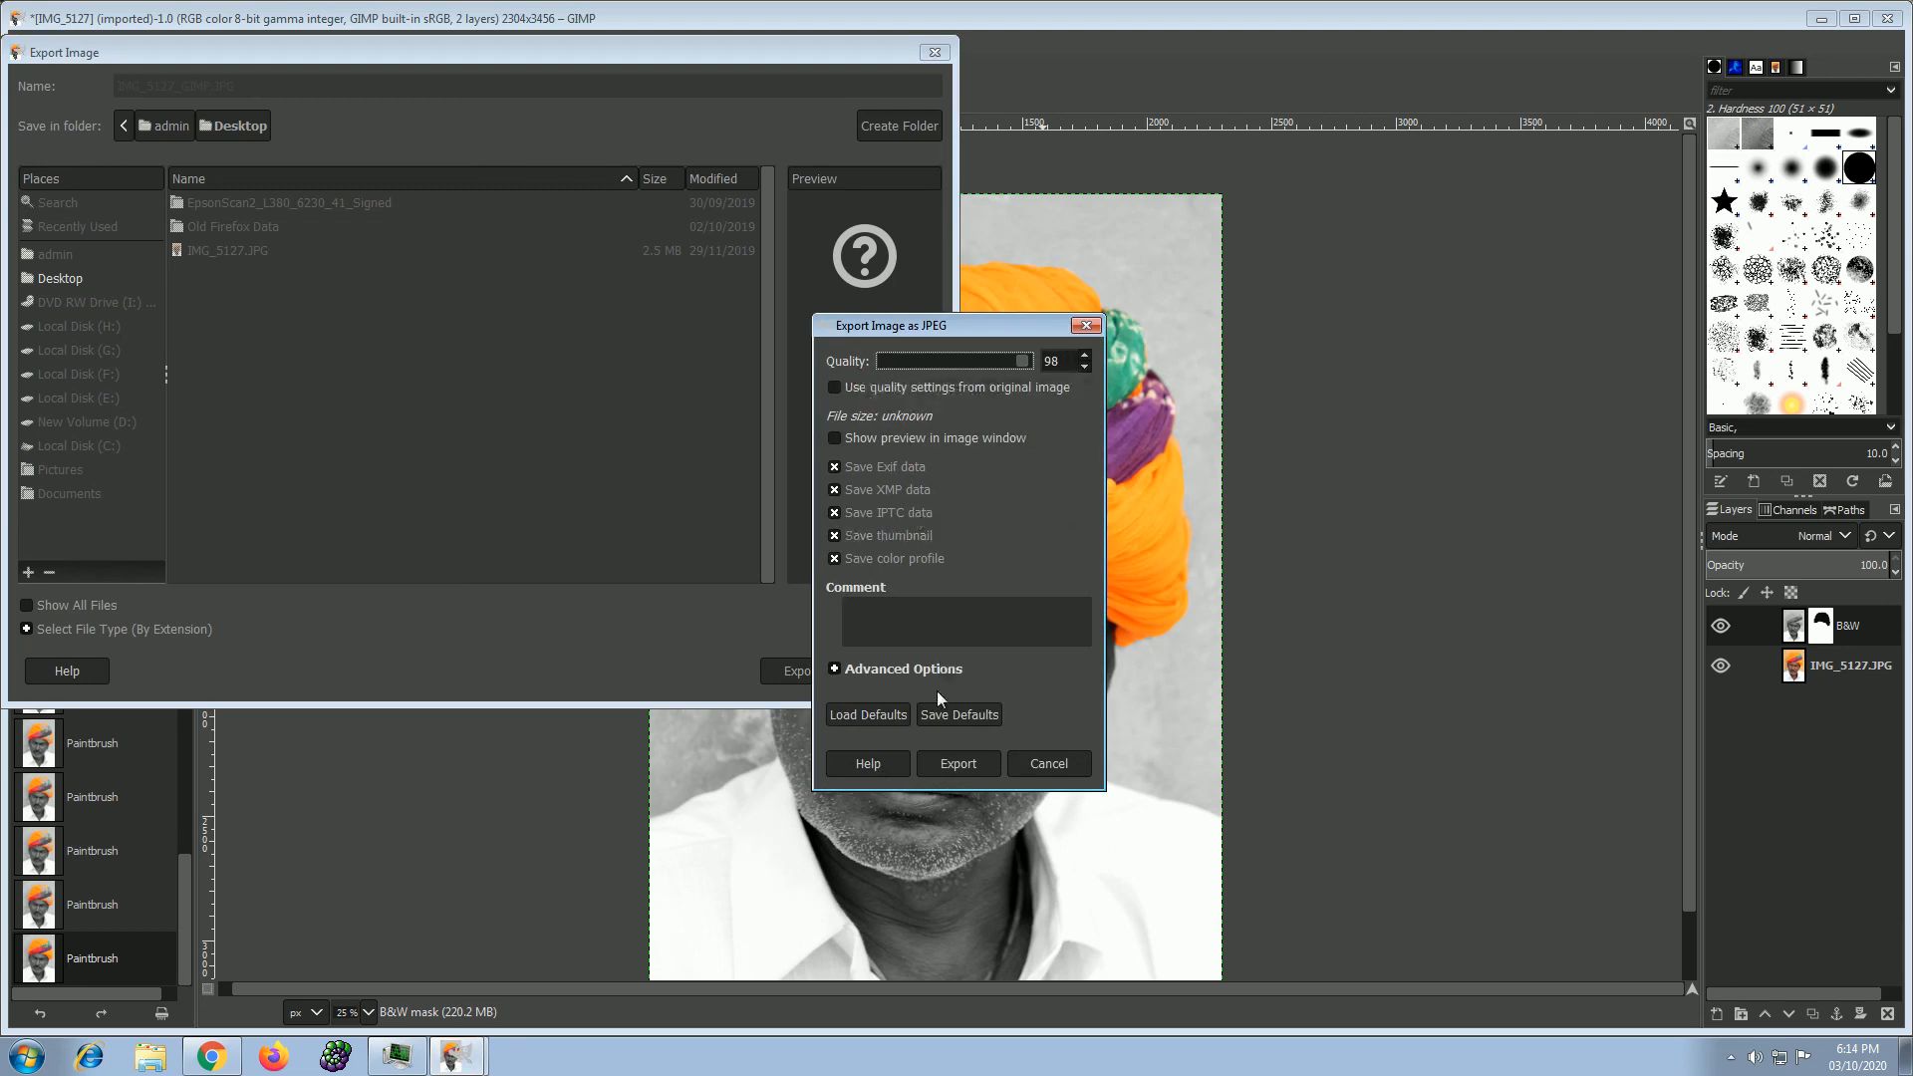
click(961, 763)
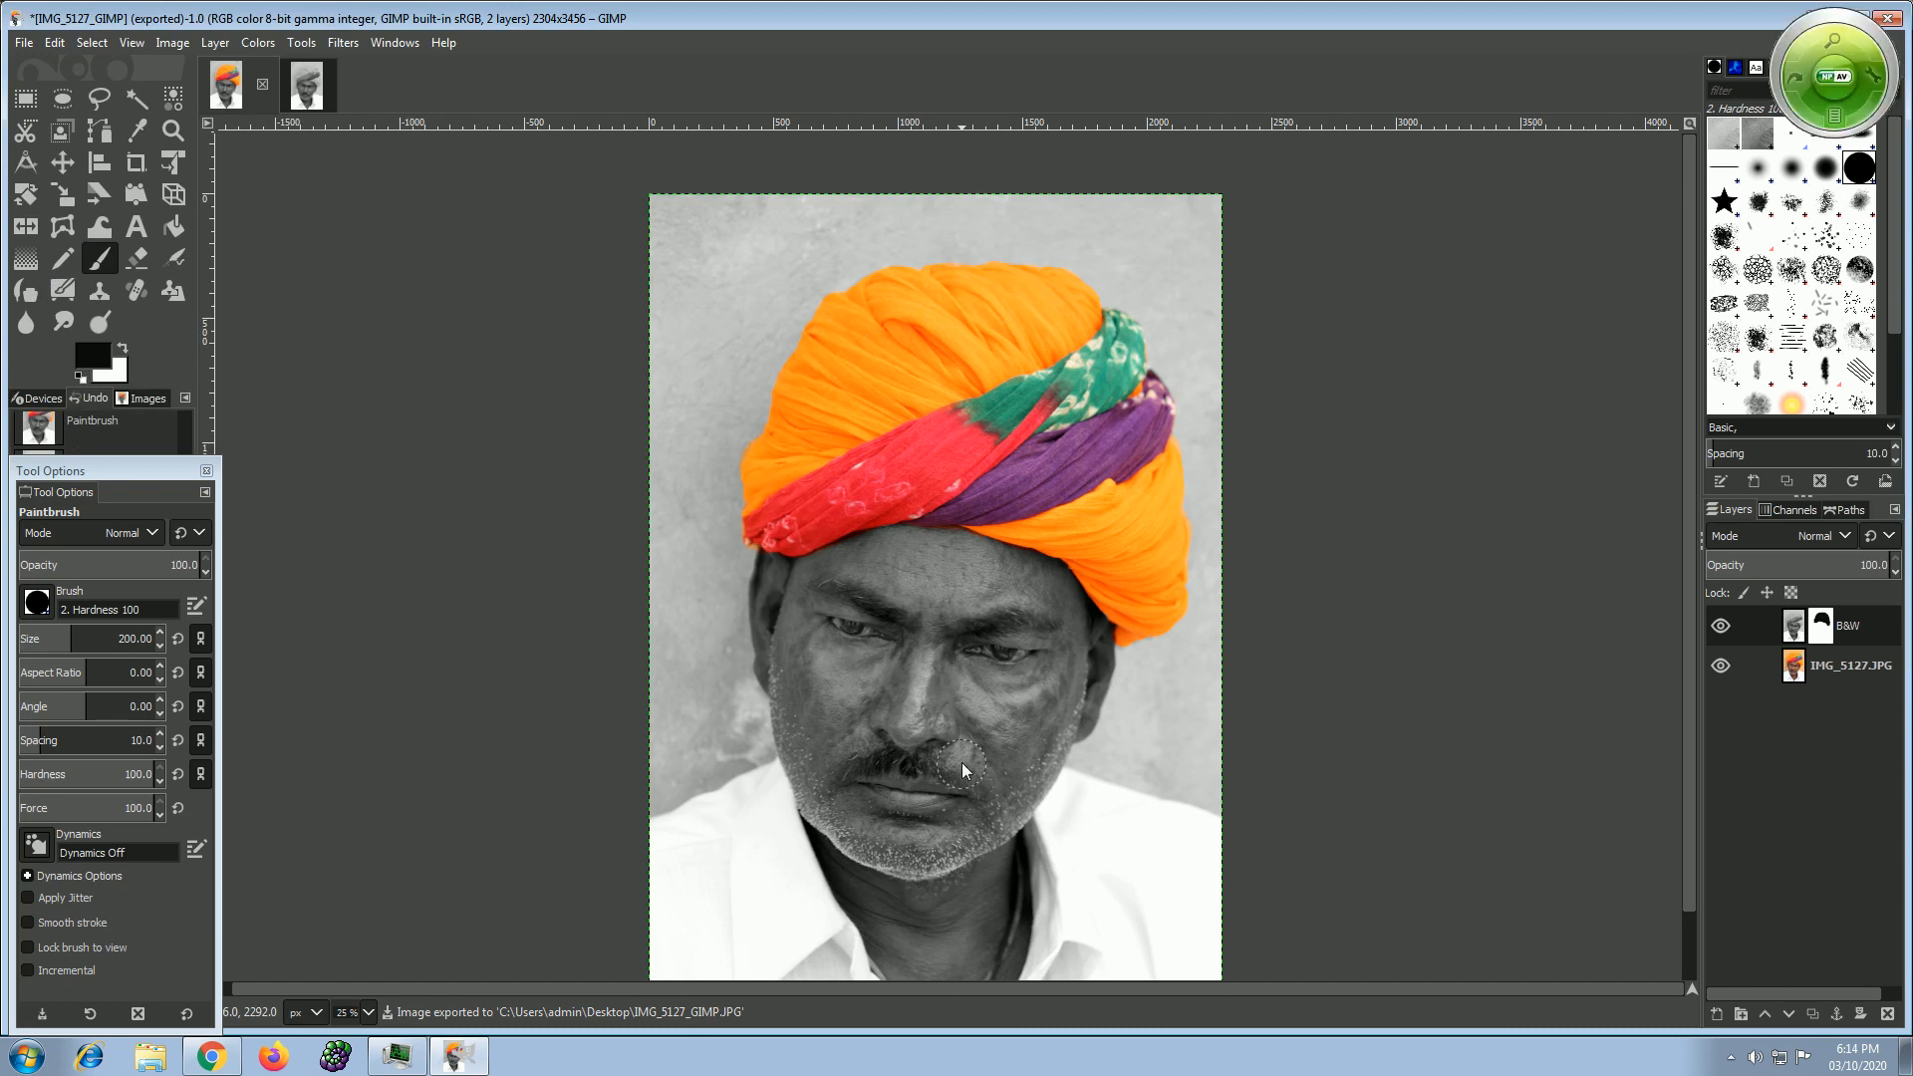
Open the exported IMG_5127_GIMP.JPG from the desktop in Windows Photo Viewer and compare it with the original IMG_5127.JPG.
key(super+d)
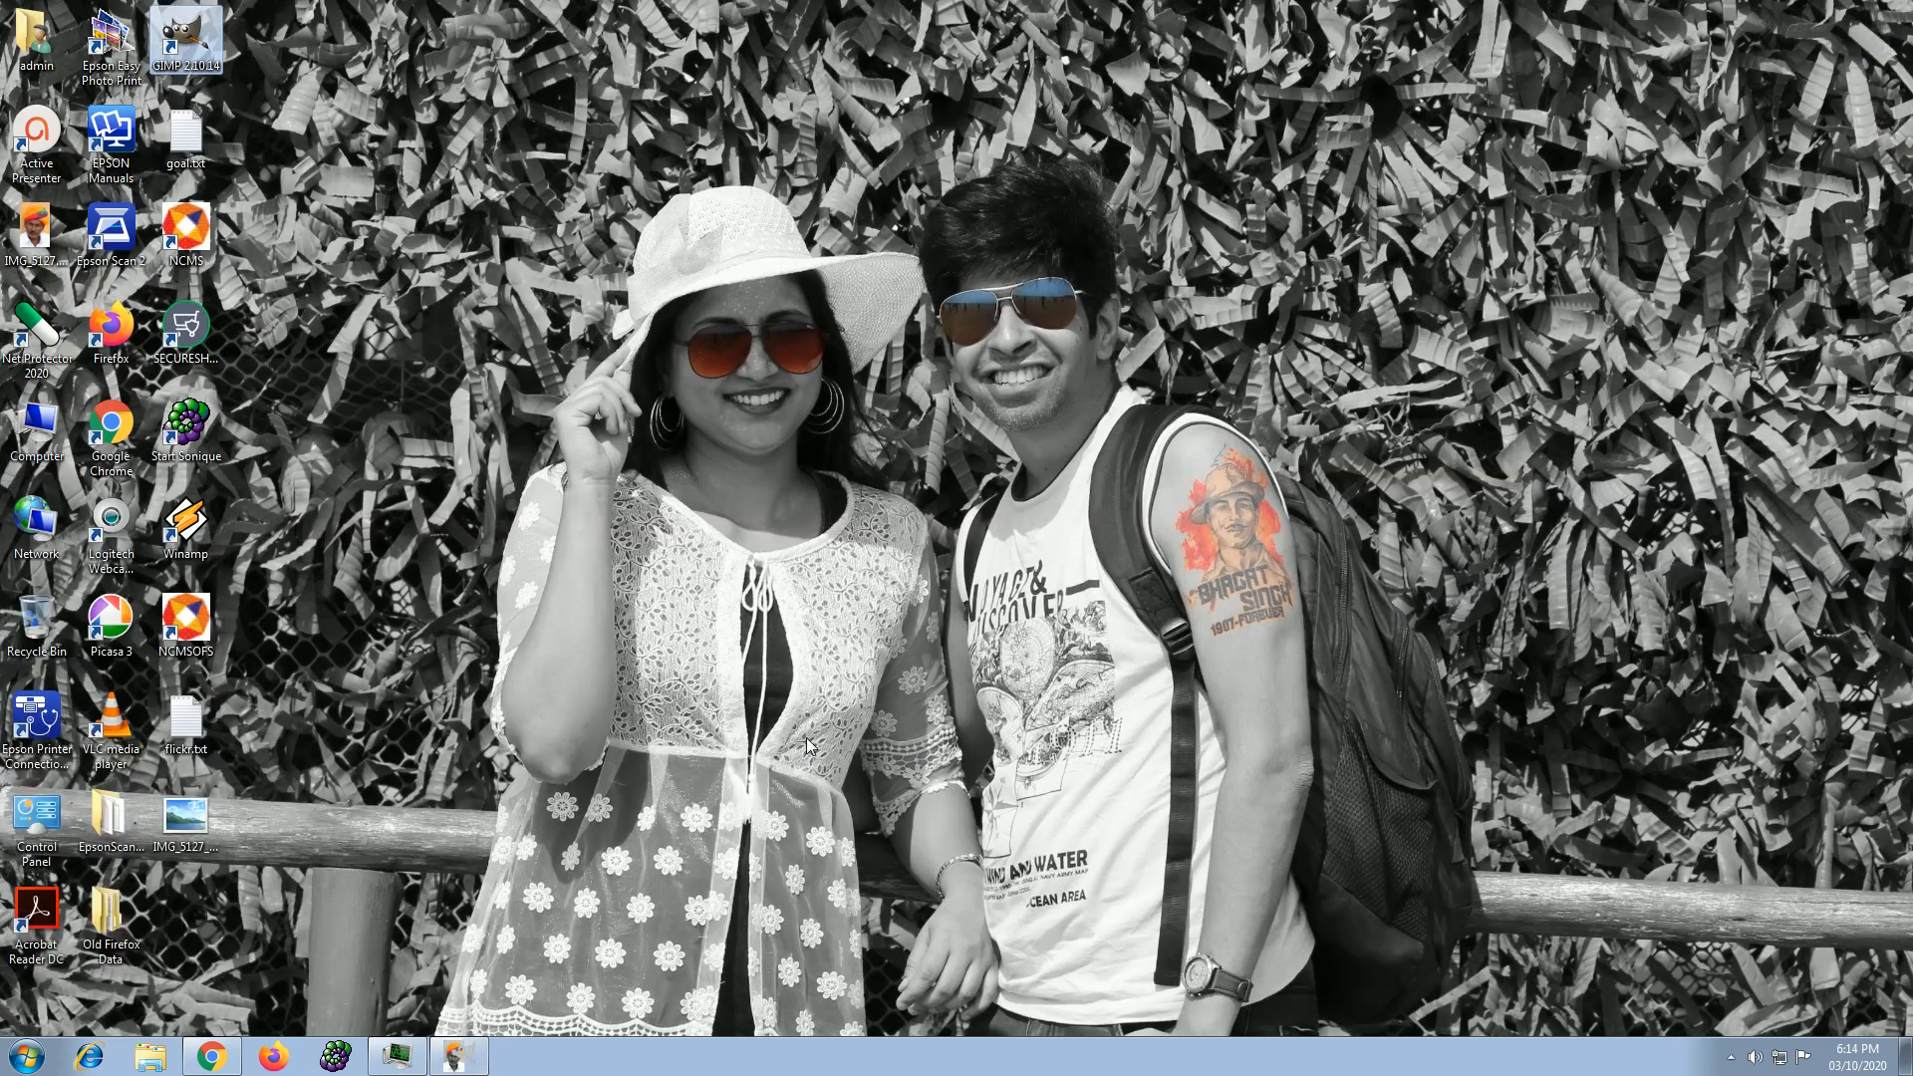
click(176, 821)
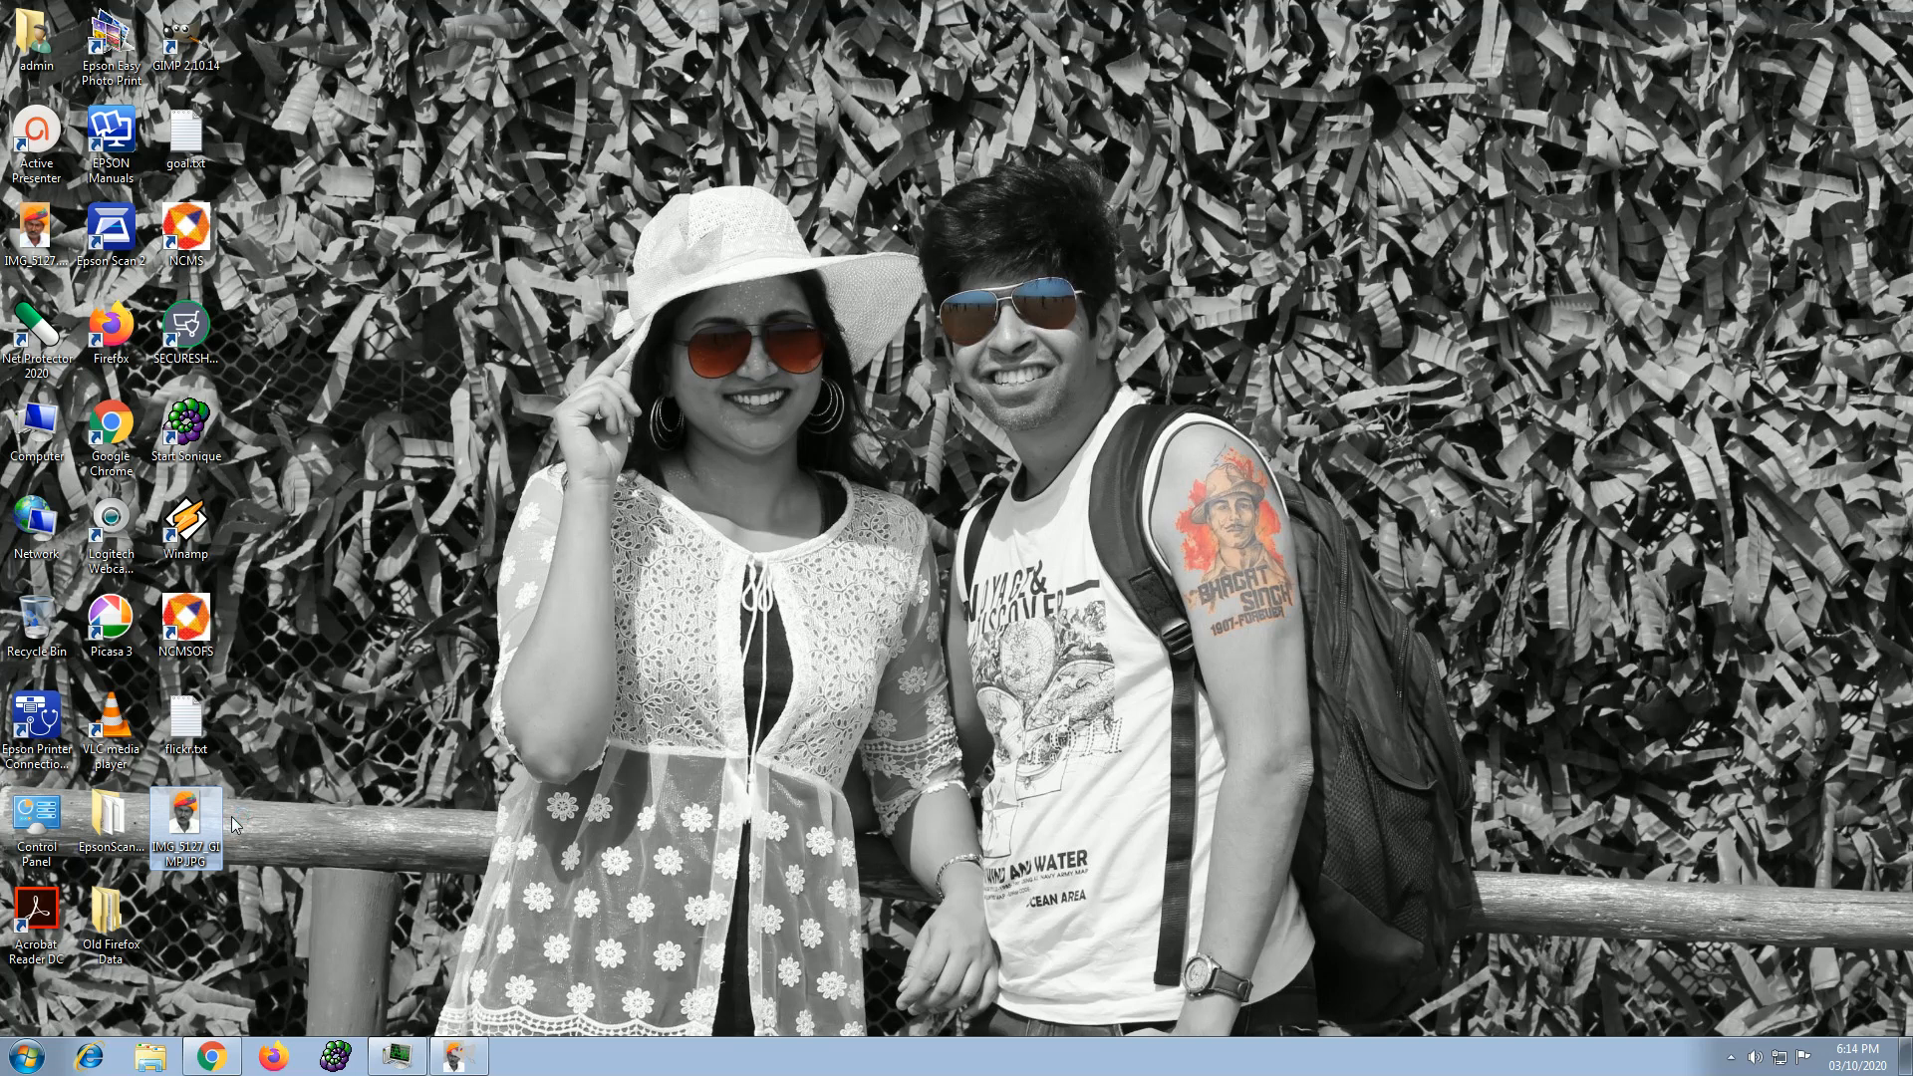
key(Return)
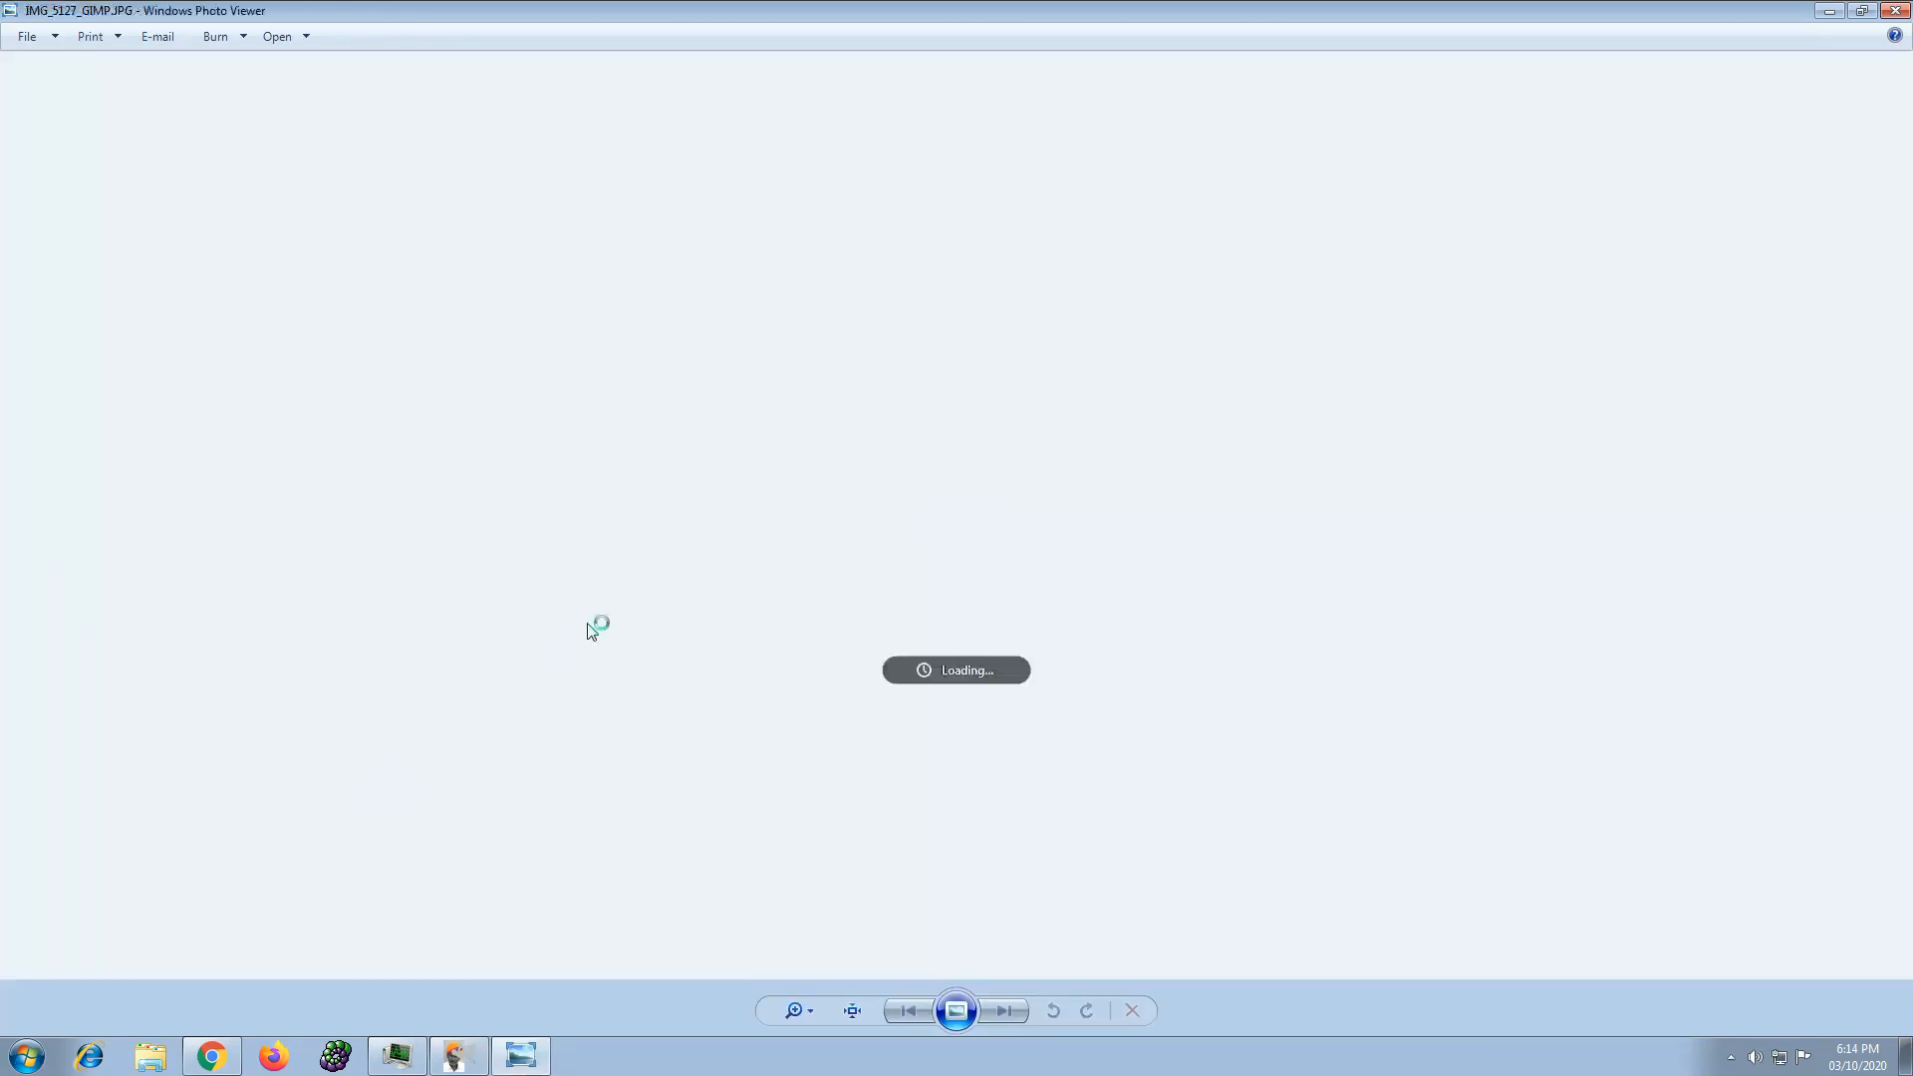
key(Left)
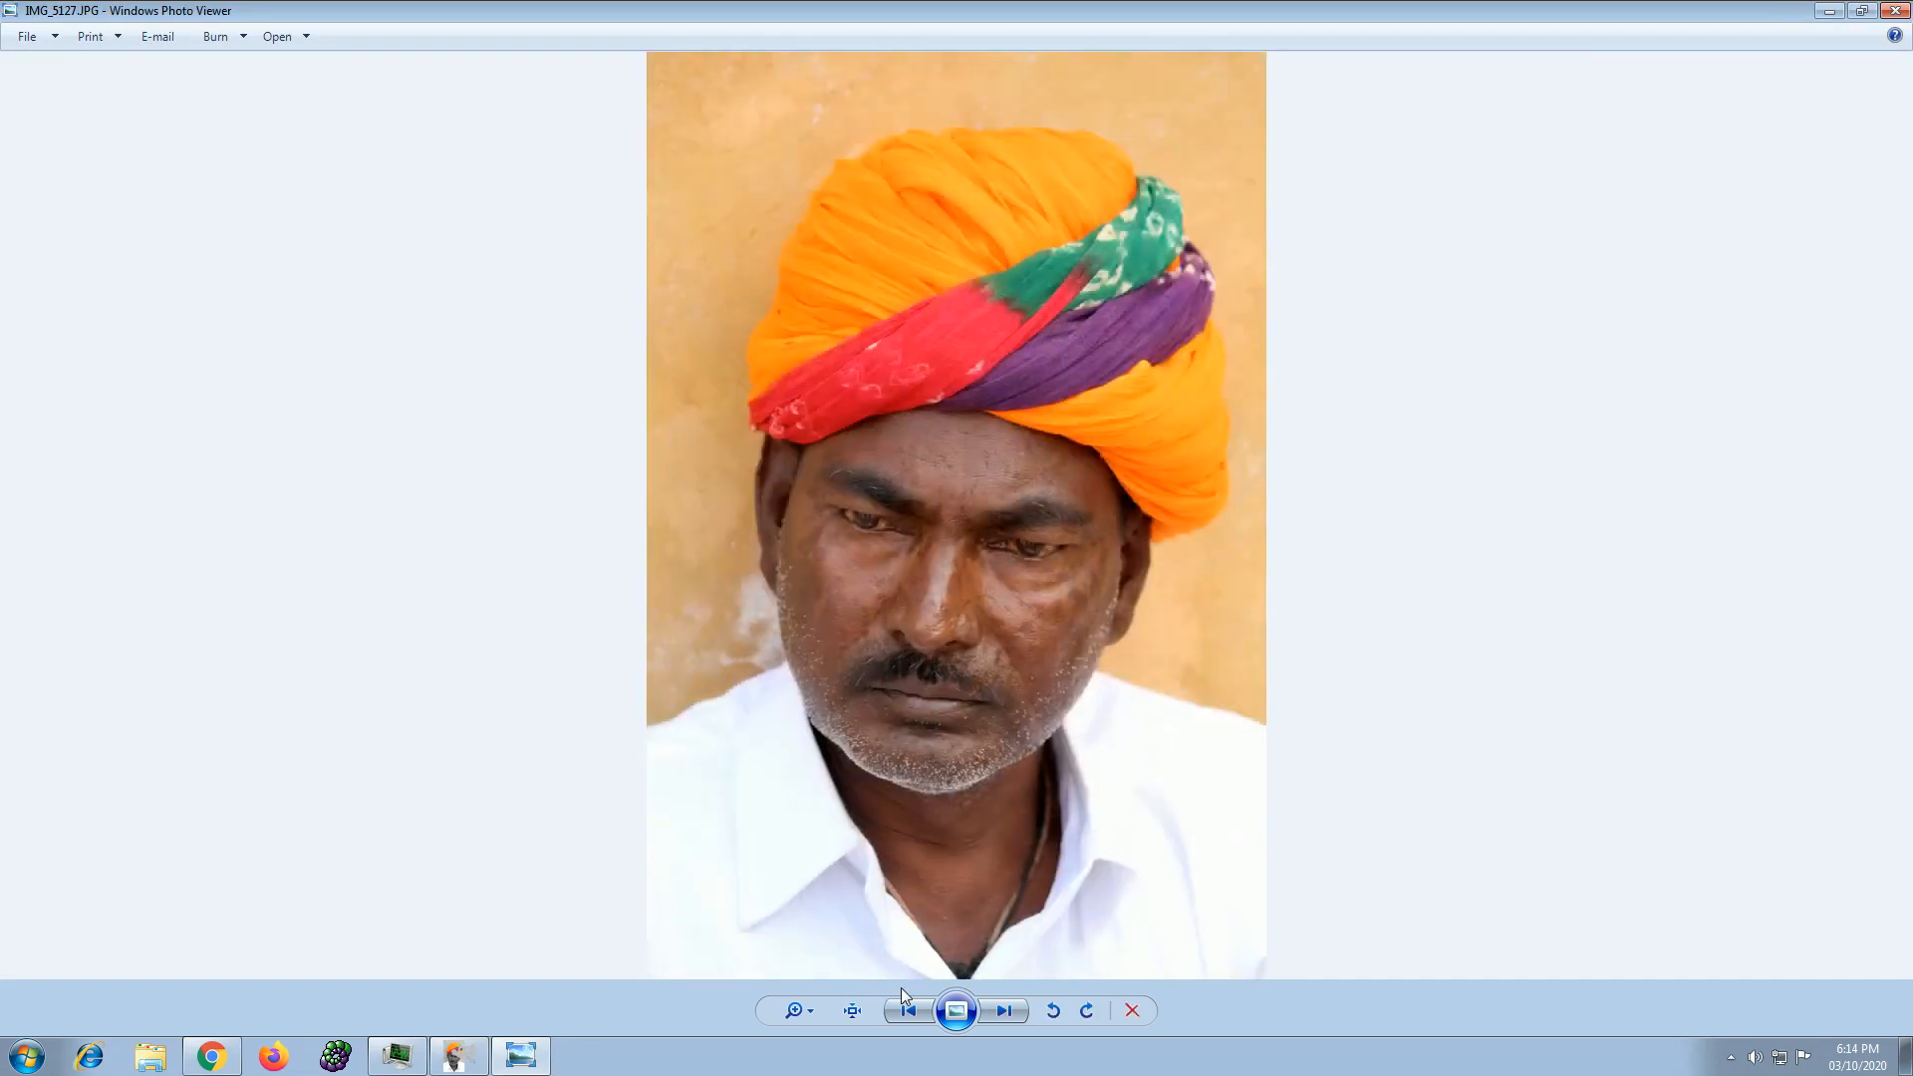
click(907, 1014)
click(907, 1014)
click(907, 1014)
click(906, 1014)
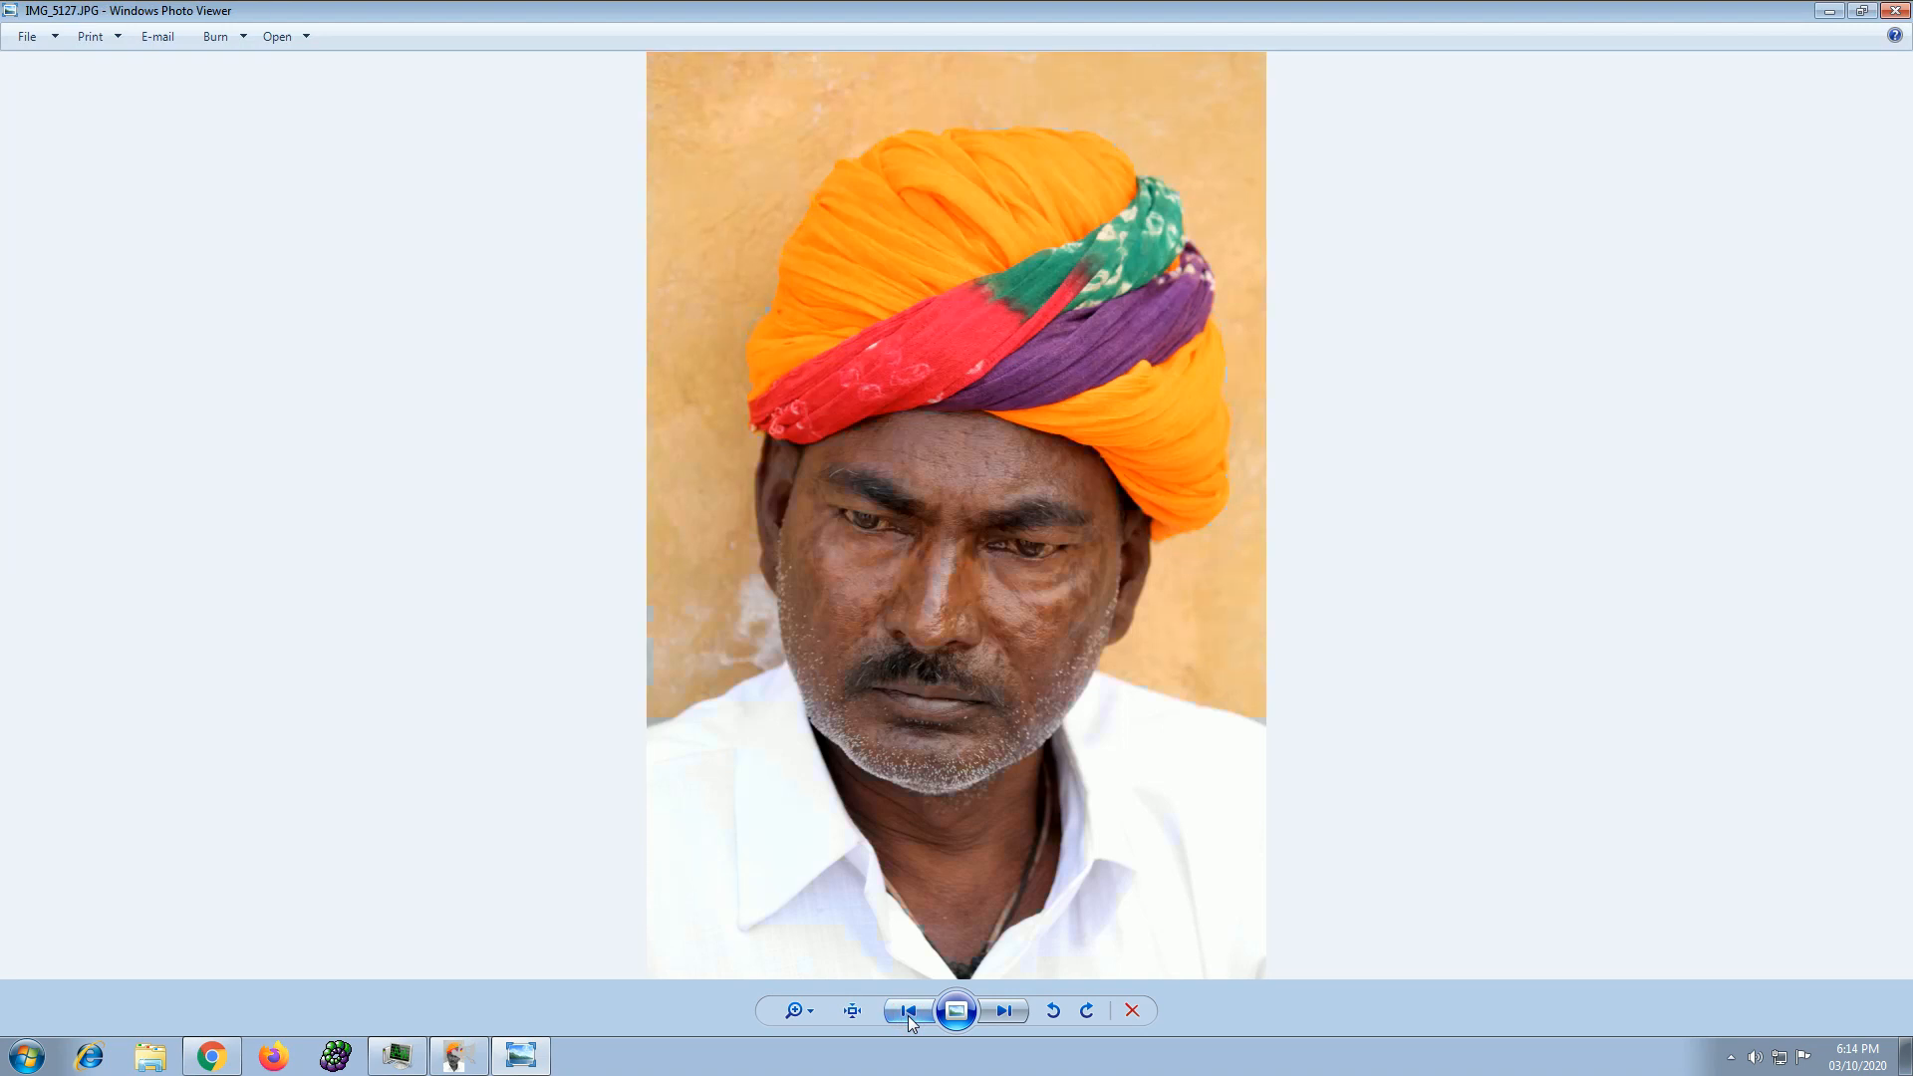